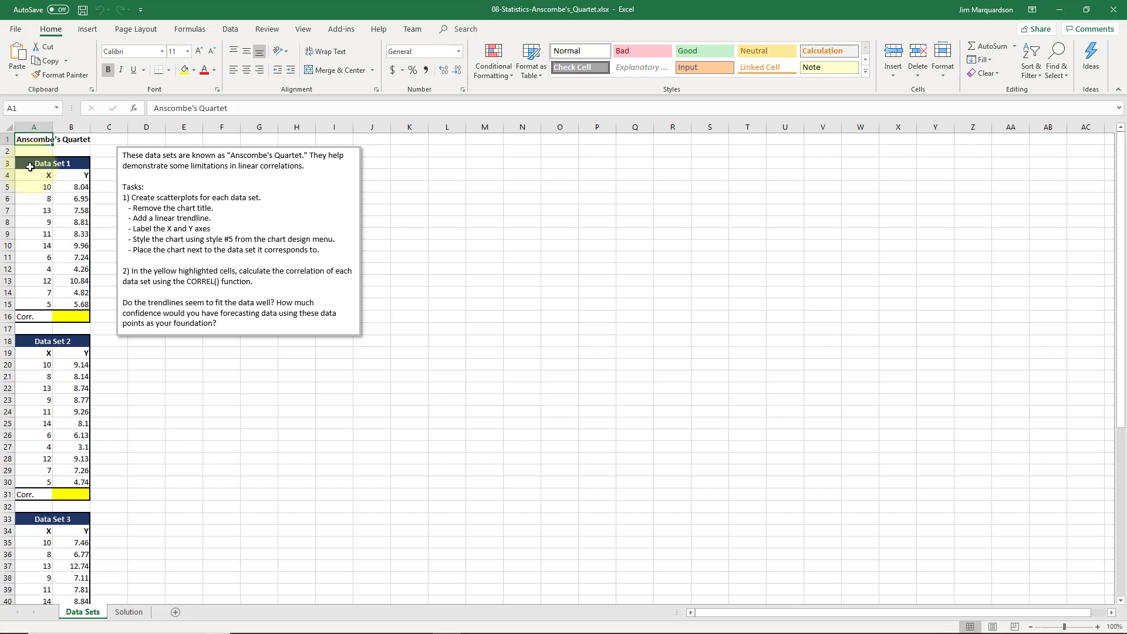
Review Data Set 1's X and Y value pairs, such as X 14 and Y 10.84
left_click_drag(30, 167, 40, 186)
left_click(41, 186)
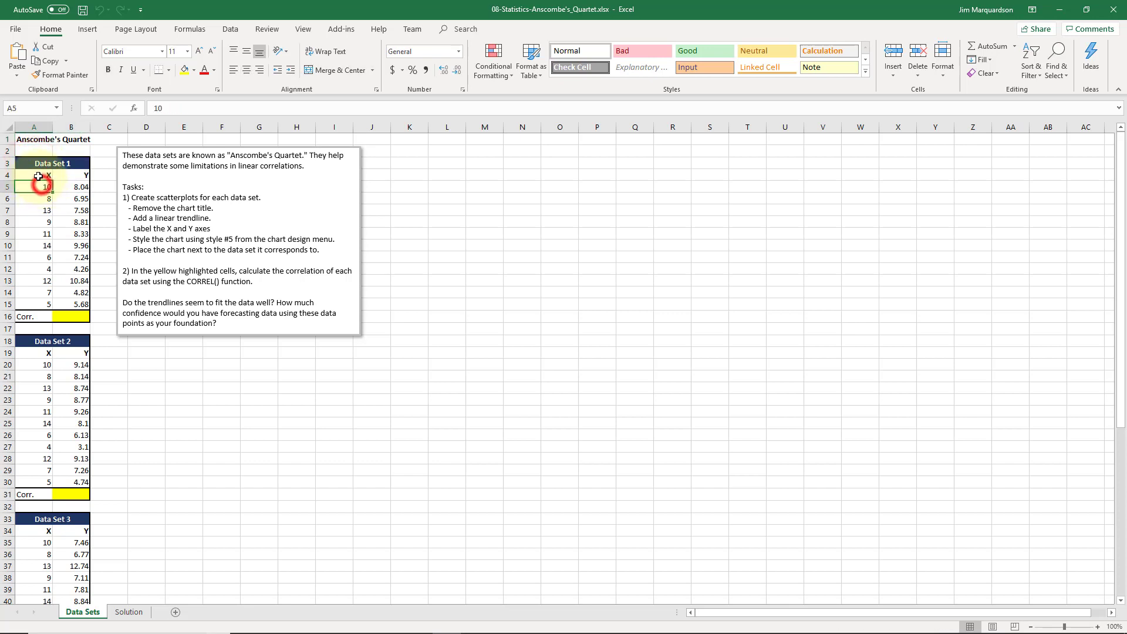
left_click(44, 178)
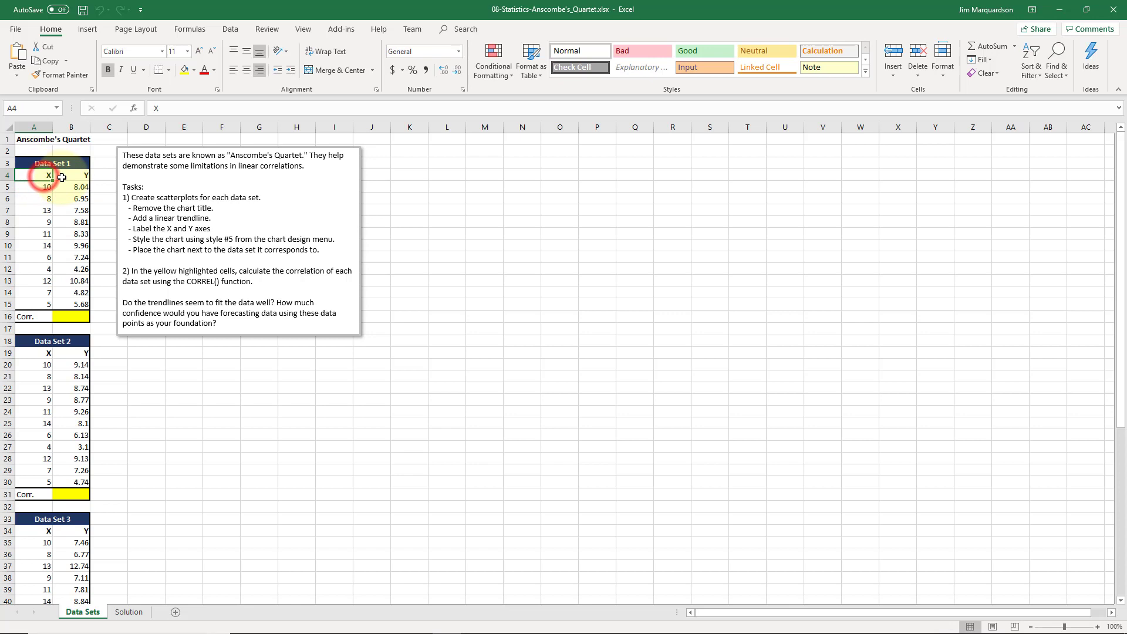
left_click(62, 177)
left_click(44, 177)
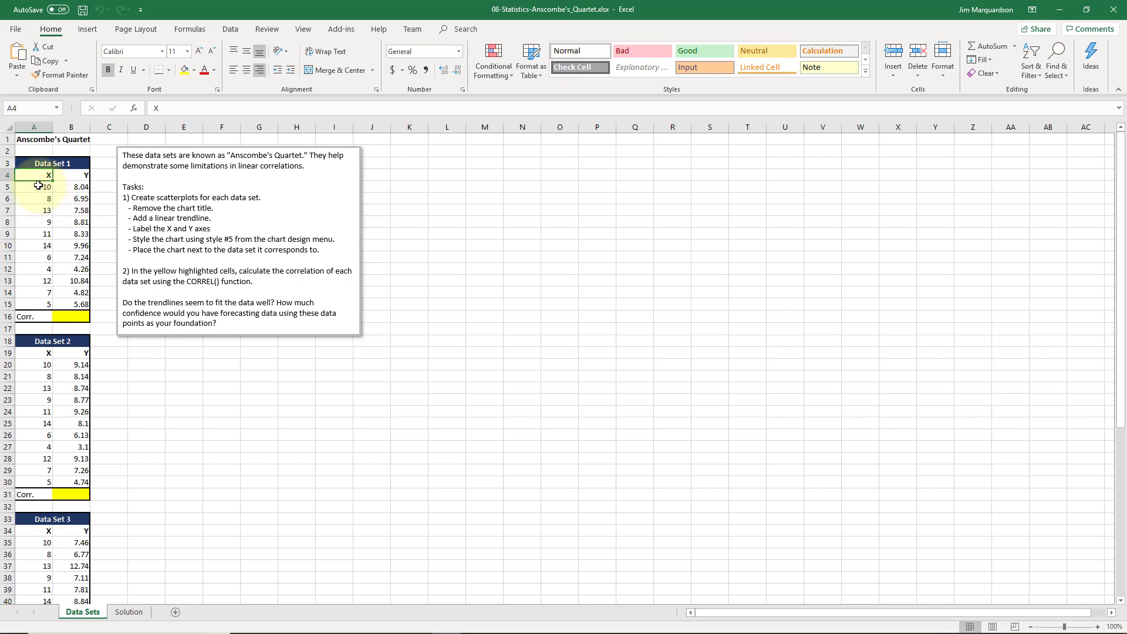
left_click(39, 187)
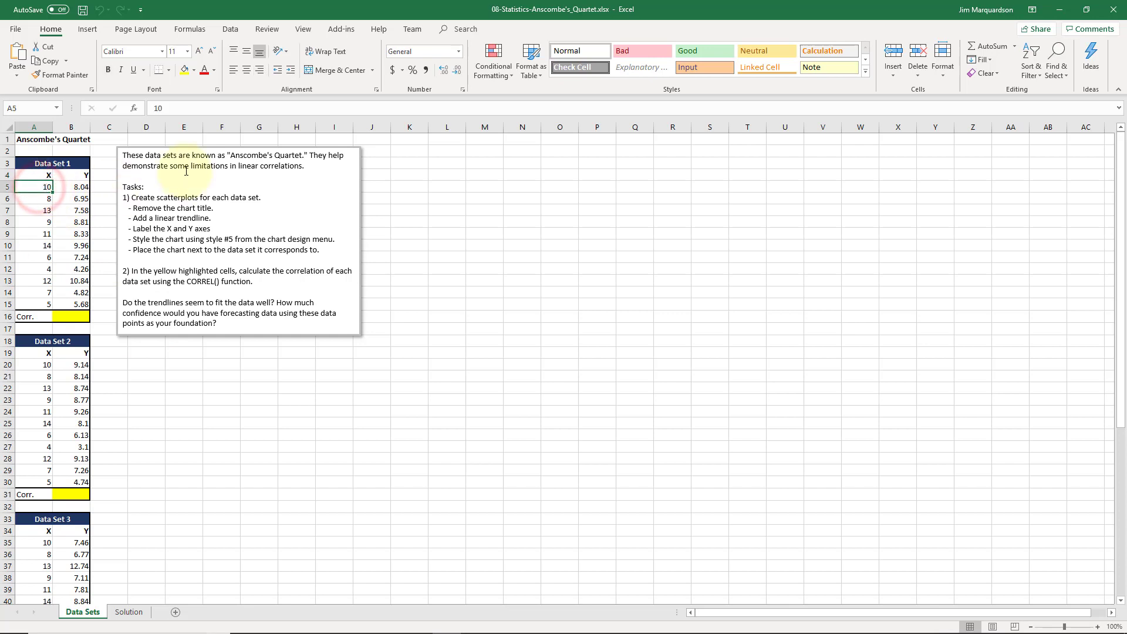
key("Tab")
key("Return")
key("Down")
key("Down")
key("Down")
key("Down")
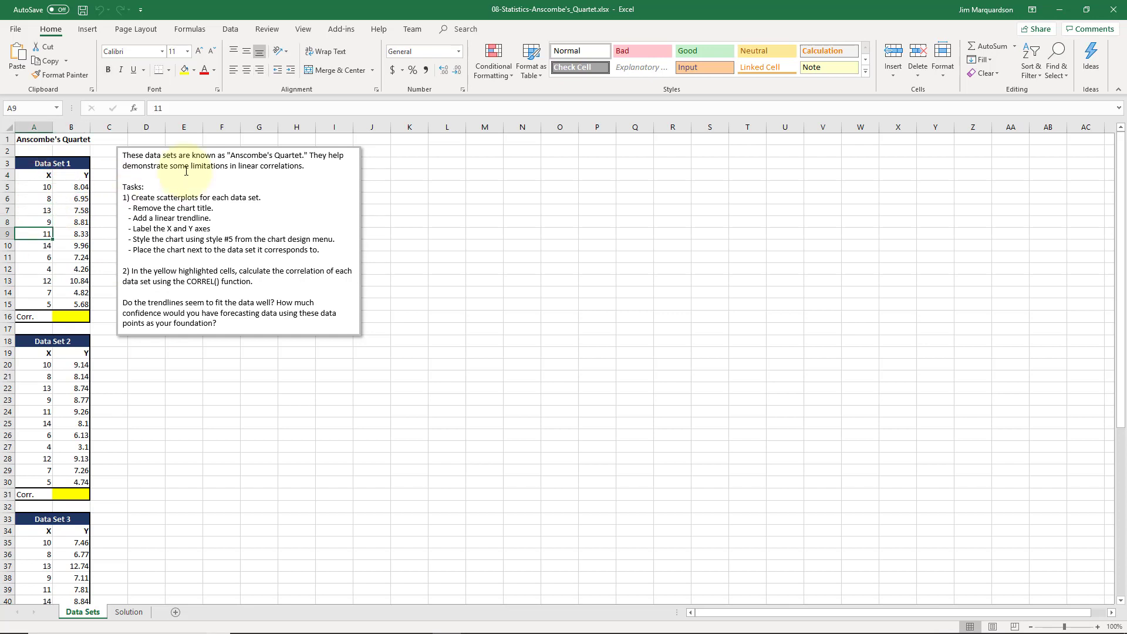
key("Right")
key("Left")
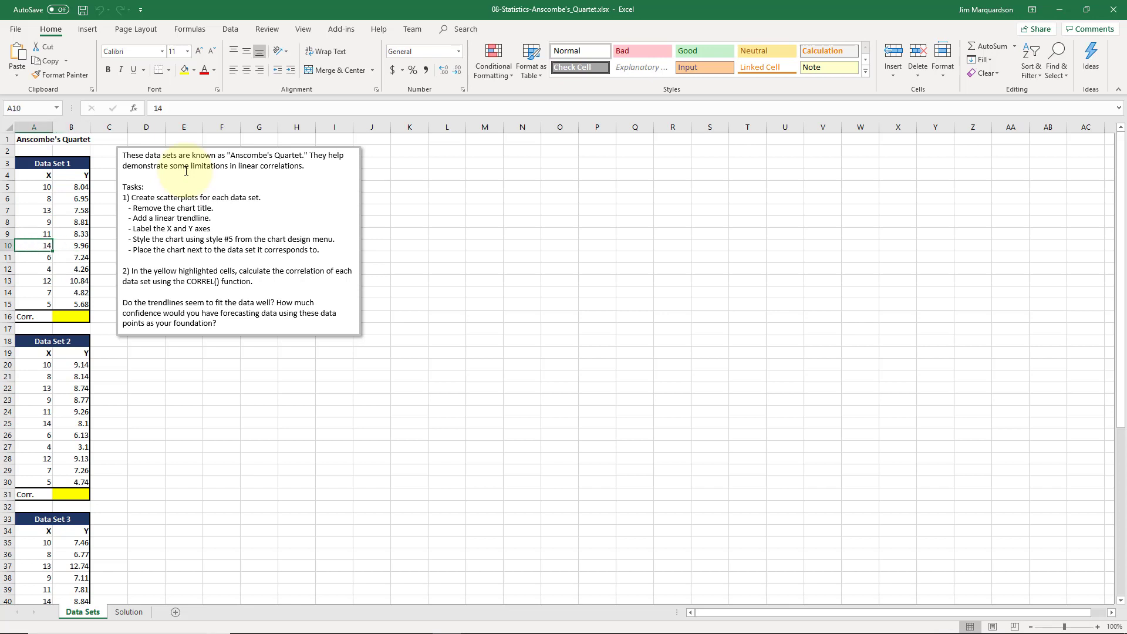
key("Right")
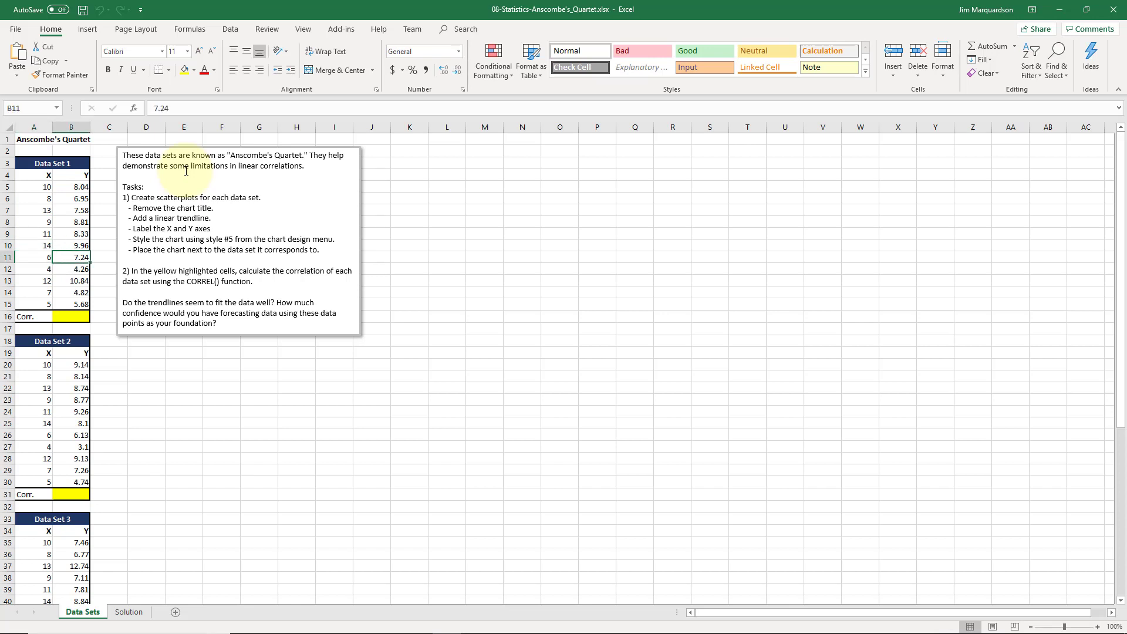
key("Left")
key("Down")
key("Down")
key("Right")
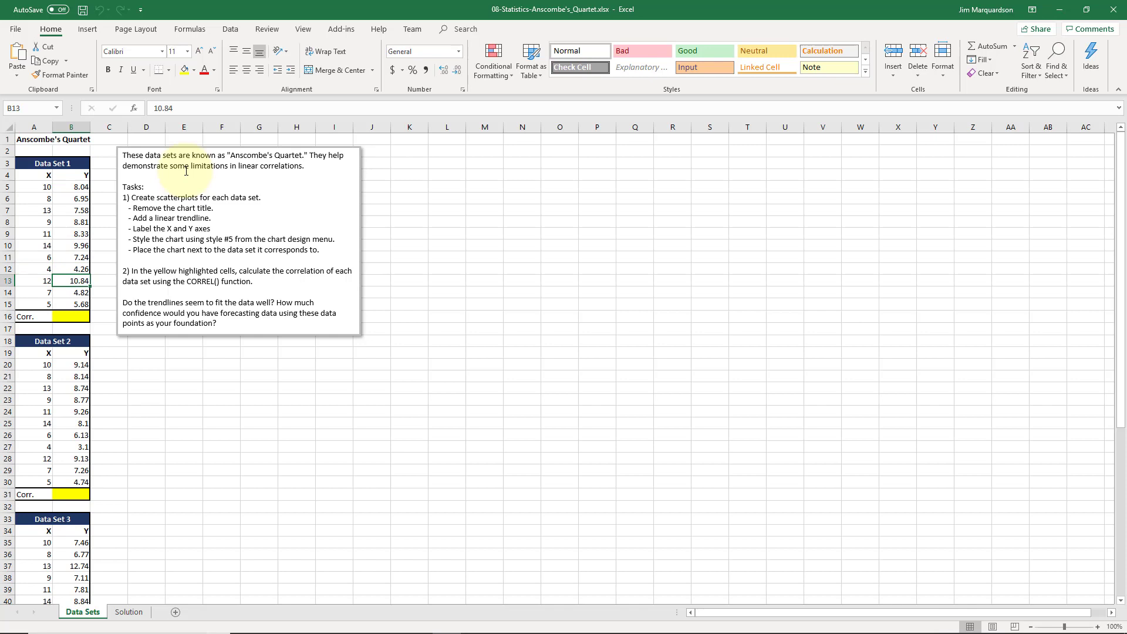
key("Left")
key("Down")
Check Data Set 4's repeated X values of 8 and its outlier X of 19
scroll(166, 271, "down", 1)
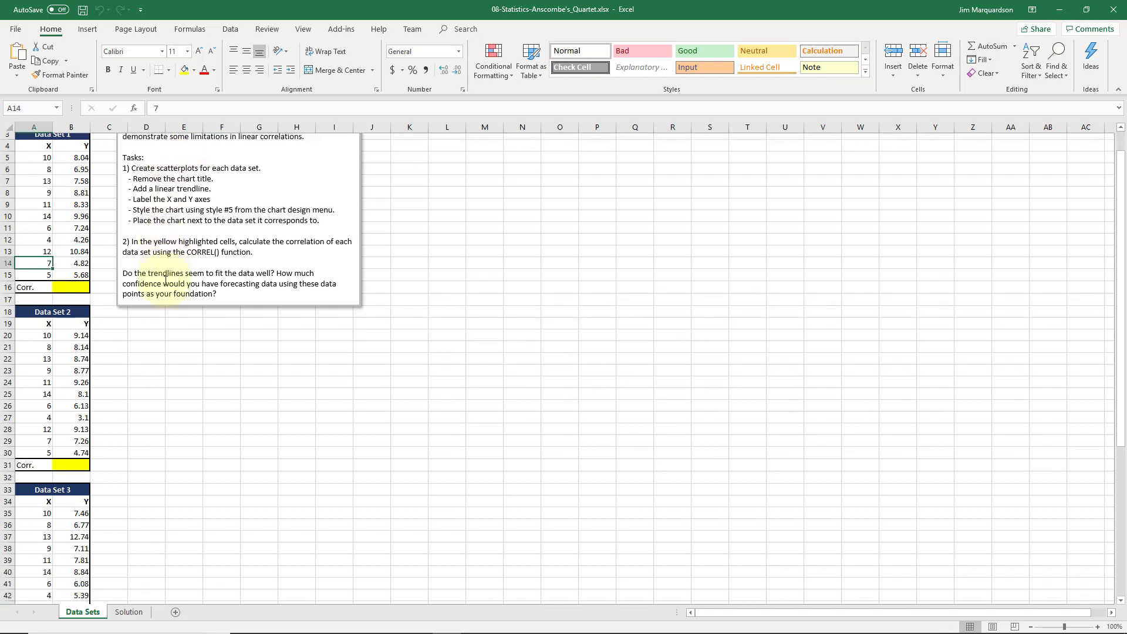
scroll(167, 290, "down", 8)
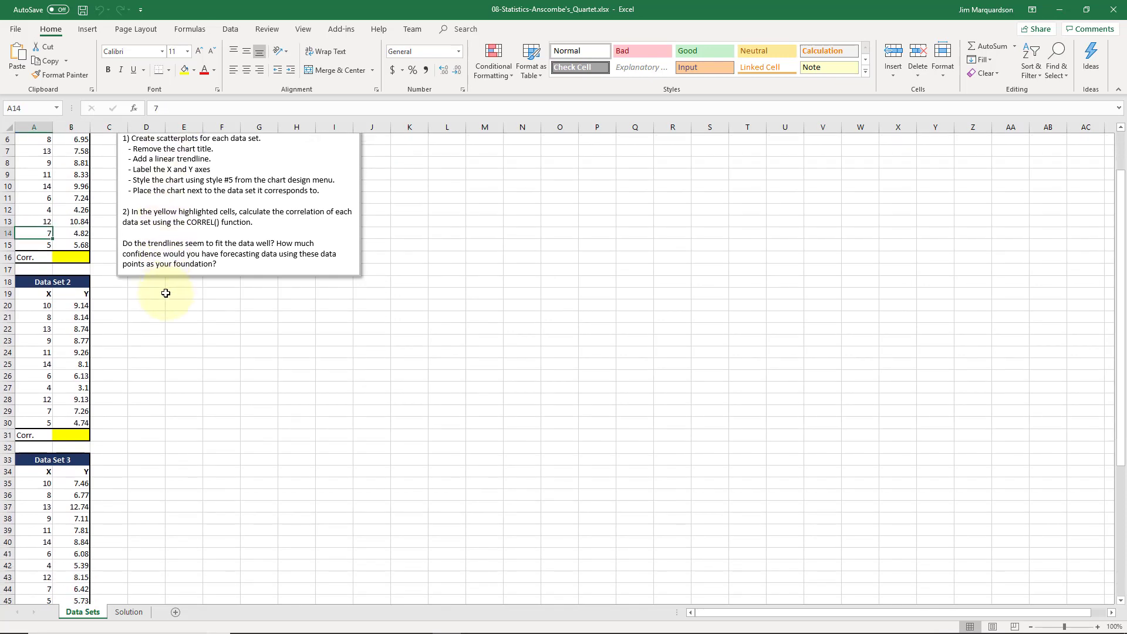
scroll(166, 293, "down", 3)
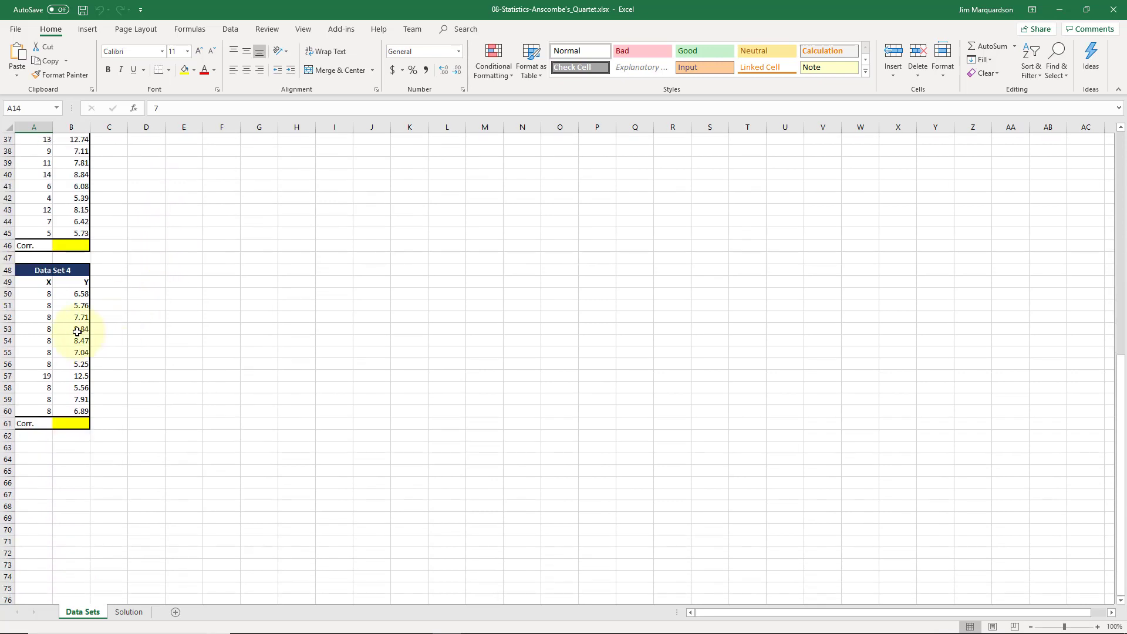
left_click(38, 294)
key("Down")
key("Down")
key("Down")
key("Down")
key("Down")
key("Down")
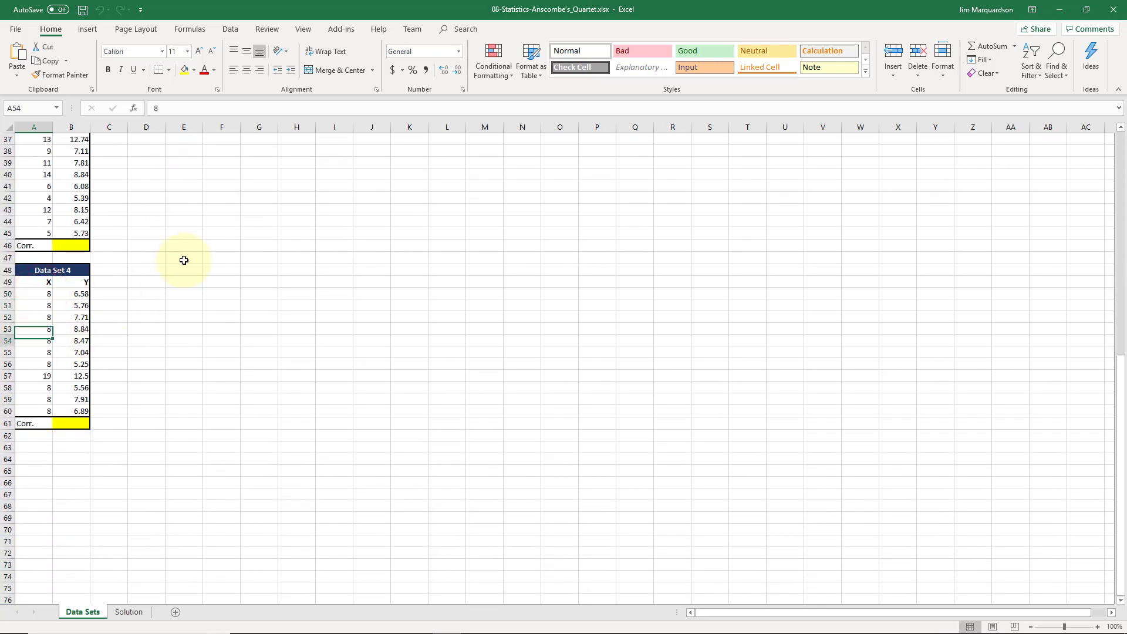
key("Down")
key("Right")
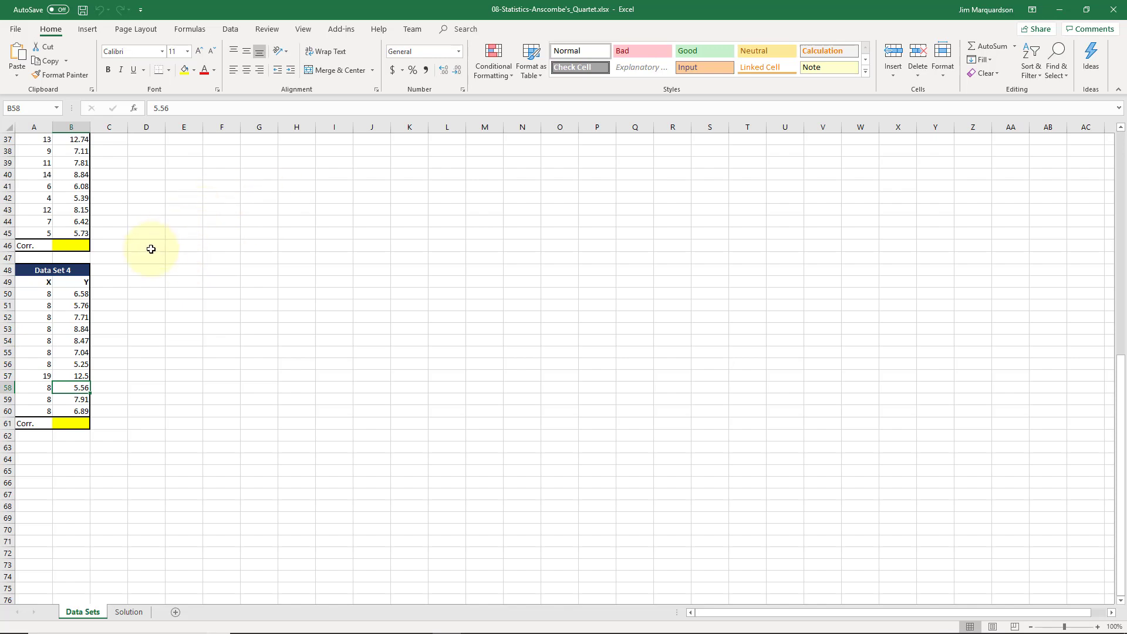
scroll(151, 249, "up", 7)
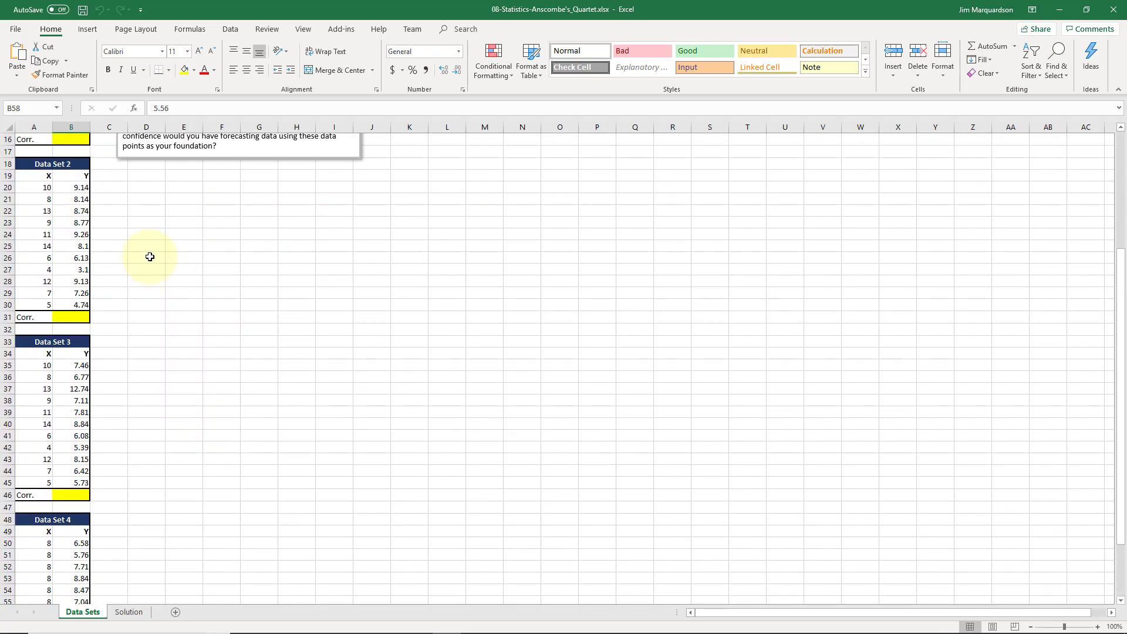
scroll(150, 256, "up", 5)
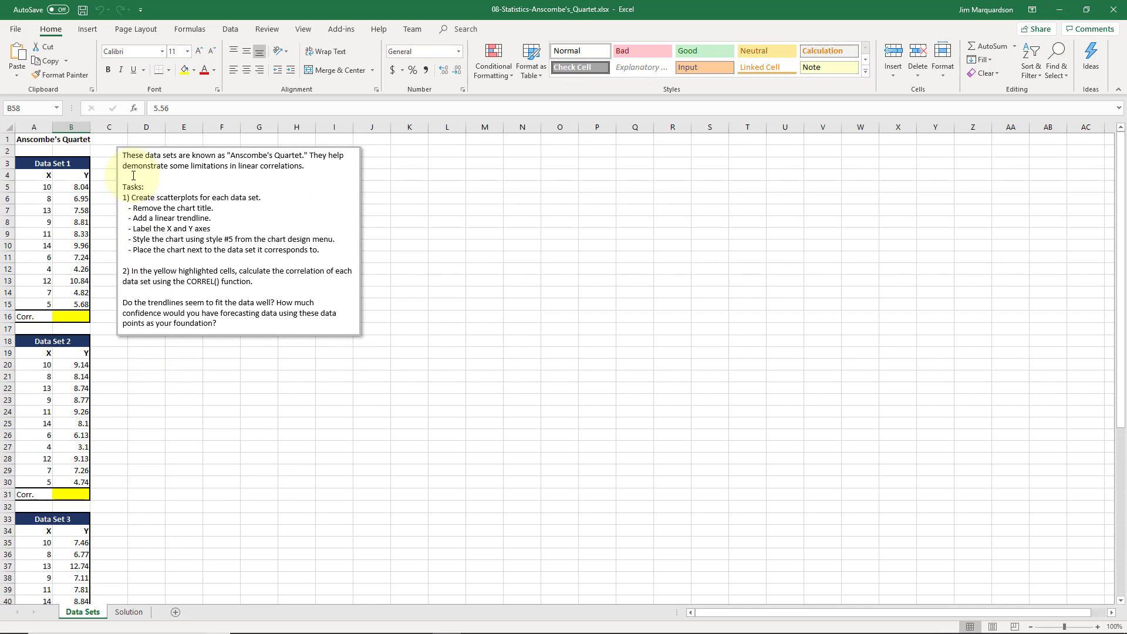
Move the instructions box to the right, away from the data tables
left_click(133, 176)
mouse_move(142, 148)
left_mouse_down()
mouse_move(232, 161)
mouse_move(454, 154)
left_mouse_up()
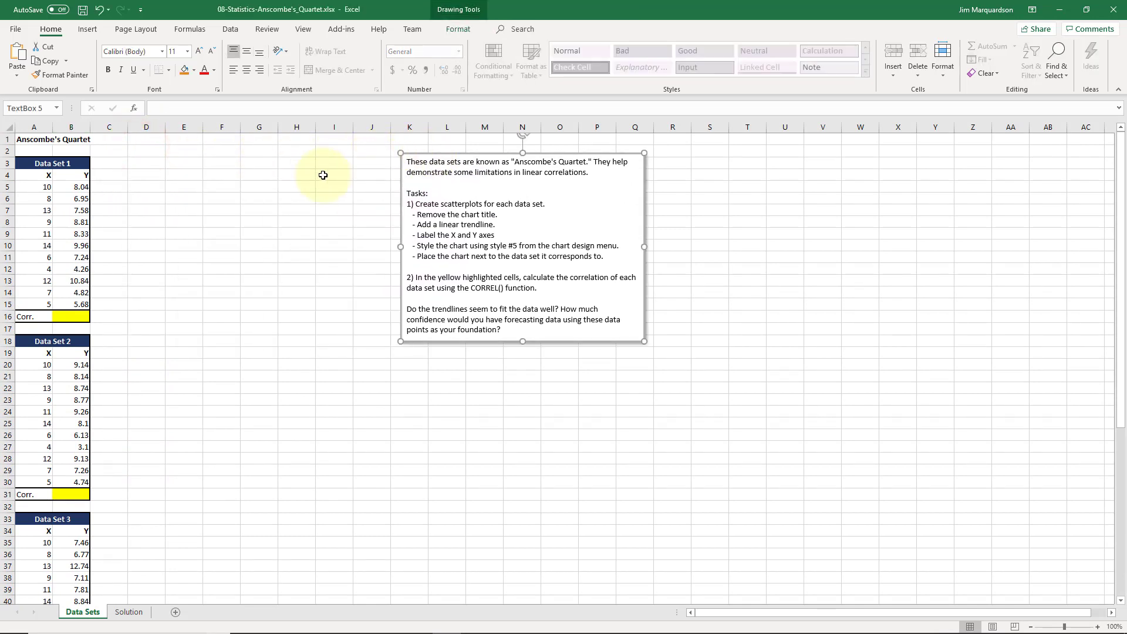
left_click(323, 175)
Insert a plain scatter chart of A4:B15 and size it beside Data Set 1
mouse_move(36, 175)
left_mouse_down()
mouse_move(73, 268)
mouse_move(73, 304)
left_mouse_up()
left_click(88, 30)
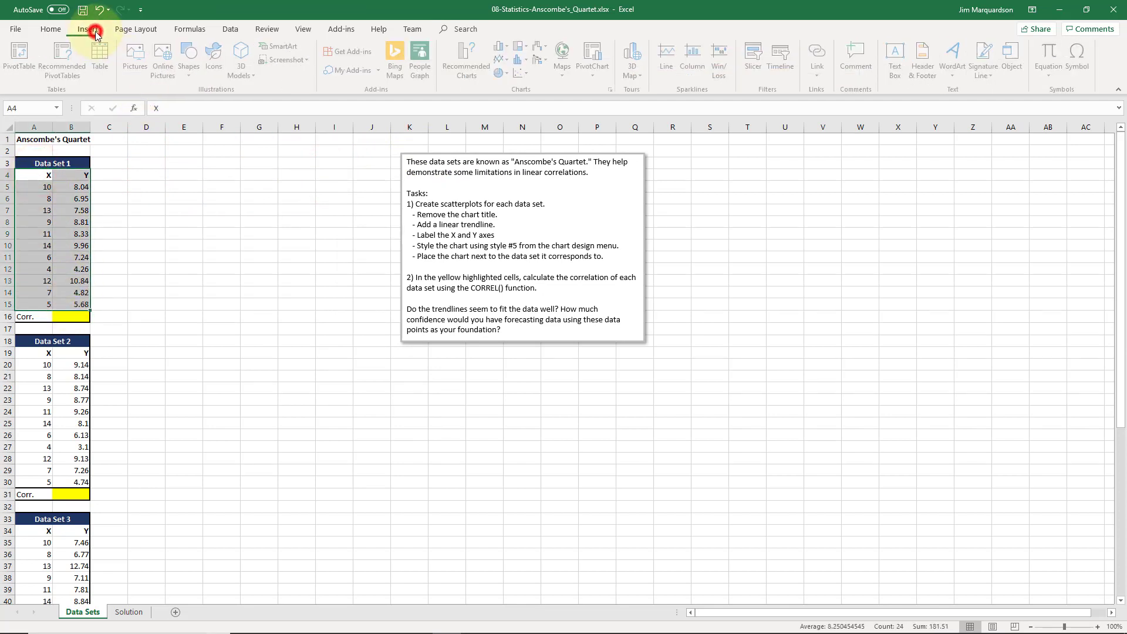
left_click(526, 73)
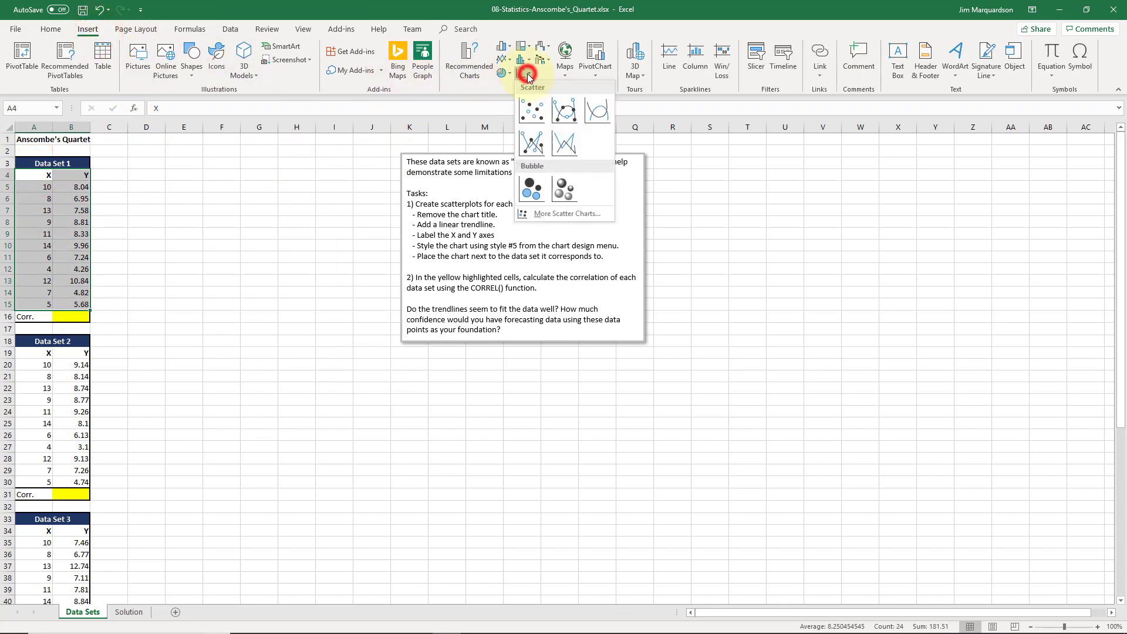
left_click(533, 113)
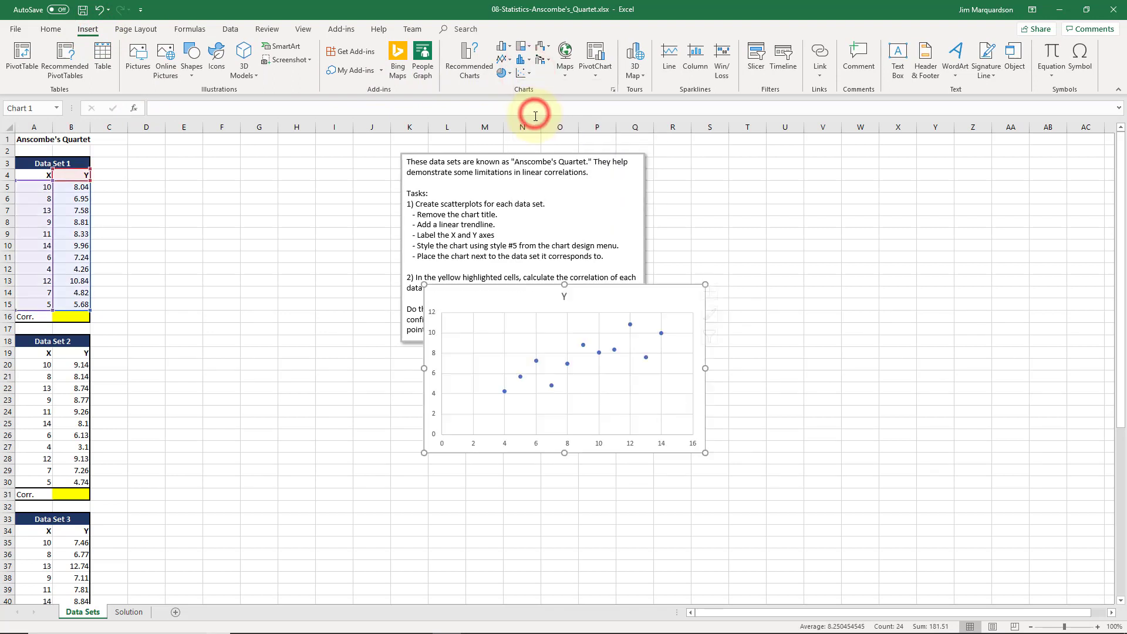
left_click_drag(514, 298, 192, 167)
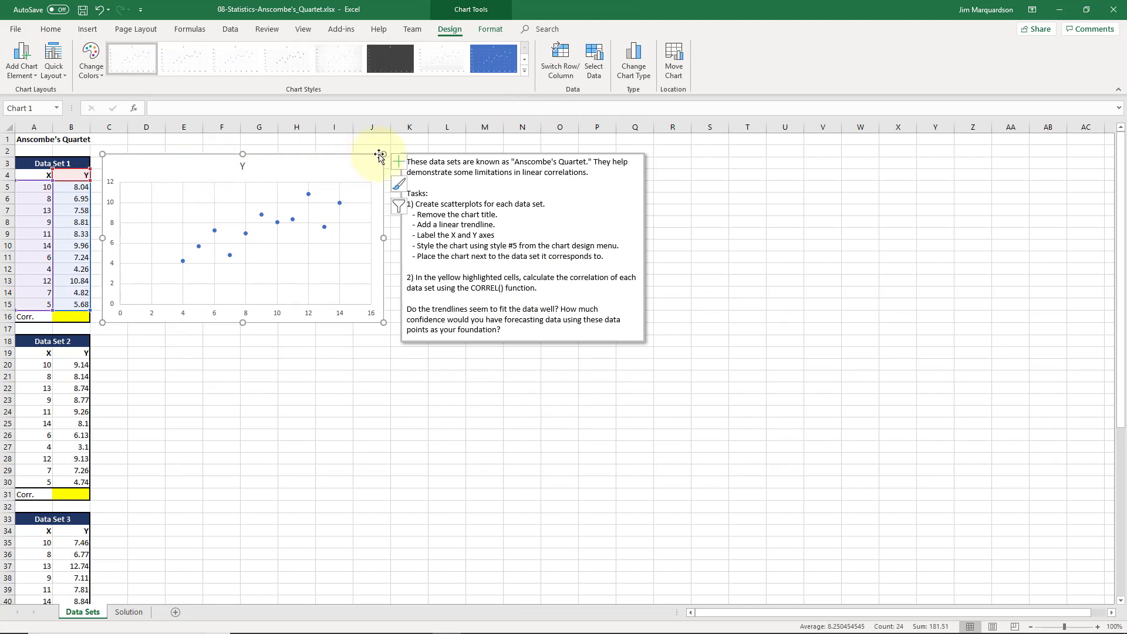
left_click_drag(382, 154, 377, 157)
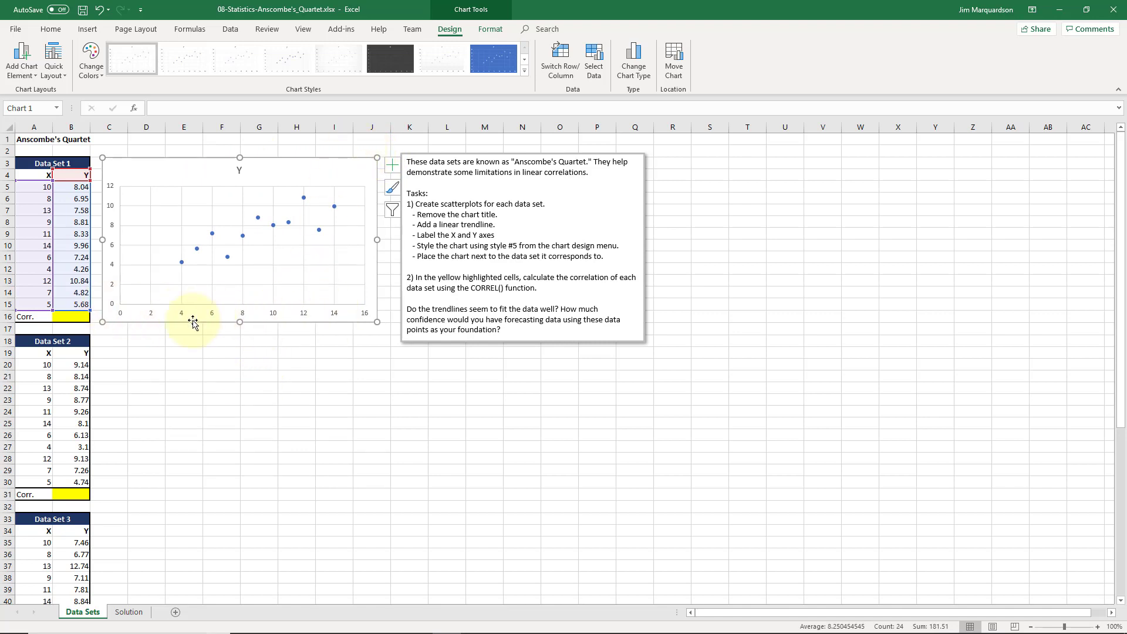
left_click_drag(36, 353, 77, 480)
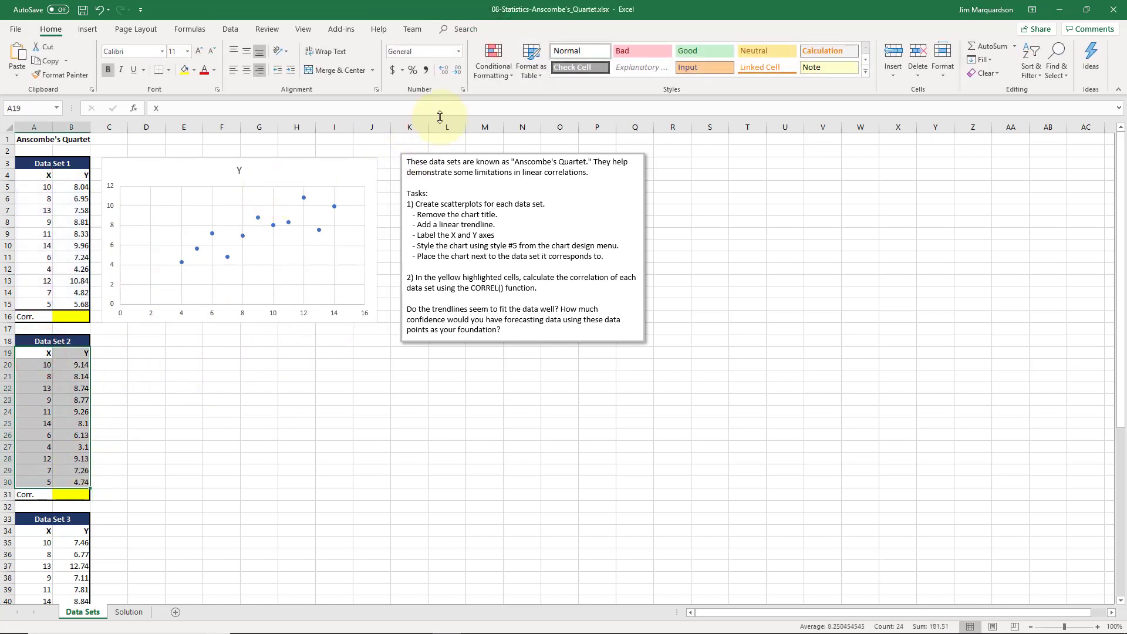
Insert a plain scatter chart of A19:B30 and fit it under the first chart
left_click(88, 29)
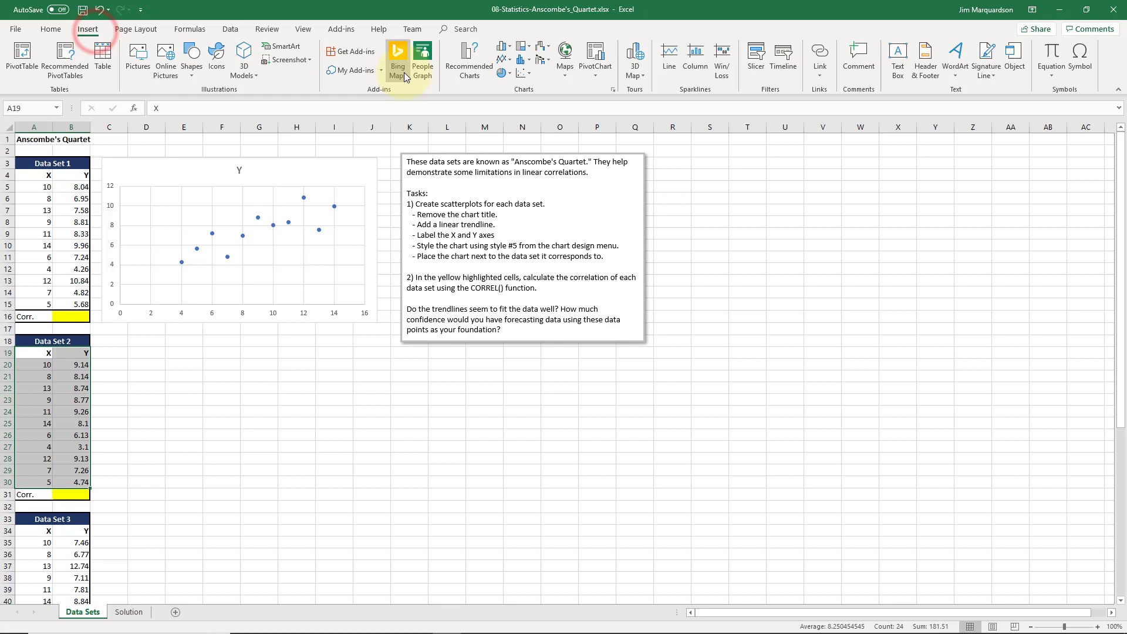
left_click(520, 72)
left_click(529, 104)
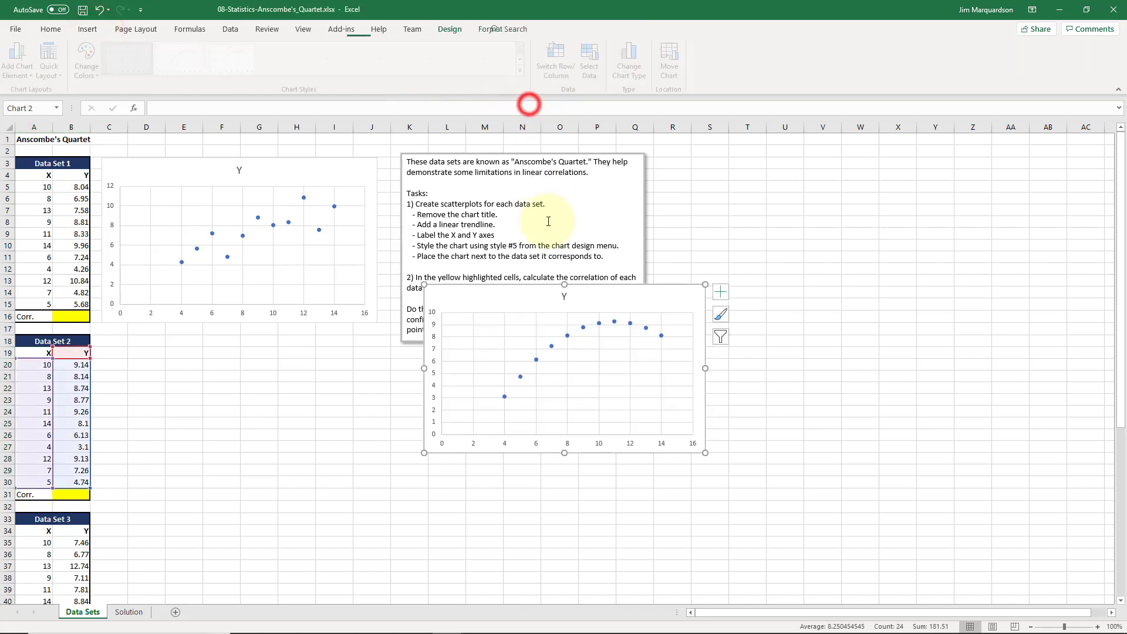
left_click_drag(506, 292, 181, 337)
left_click_drag(384, 331, 377, 334)
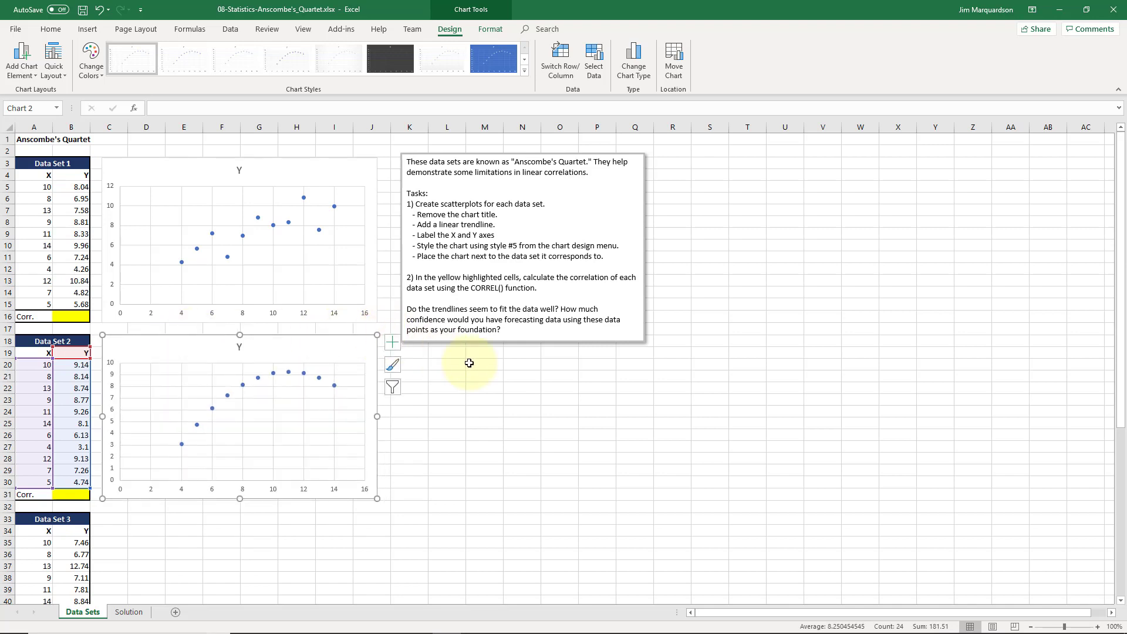
scroll(468, 364, "down", 5)
scroll(370, 355, "up", 5)
scroll(259, 420, "down", 4)
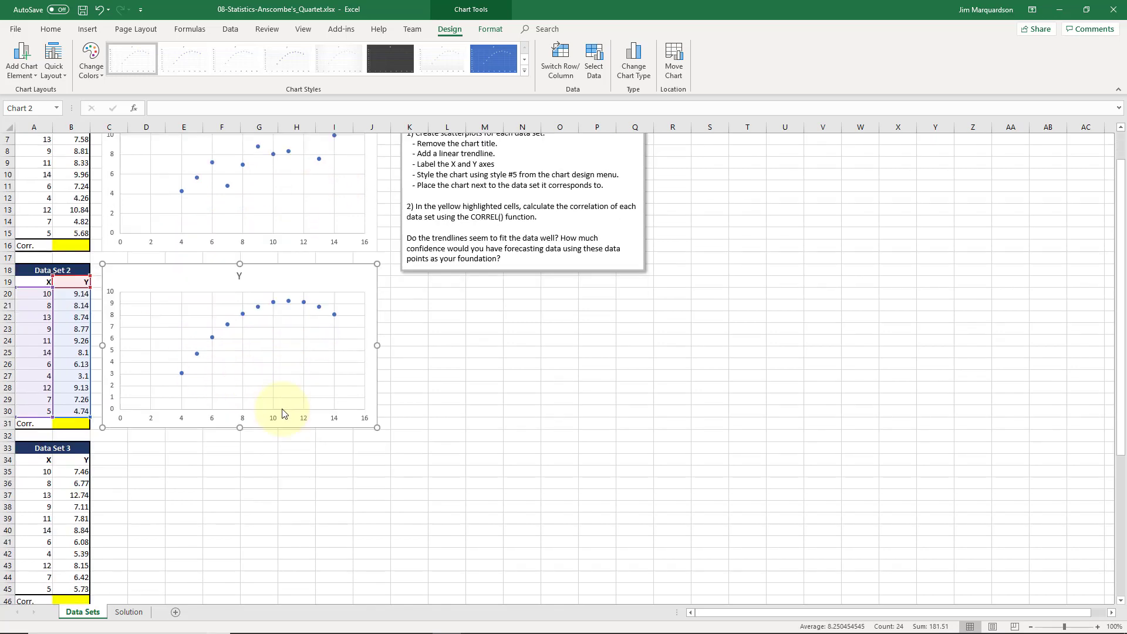
left_click_drag(36, 389, 73, 518)
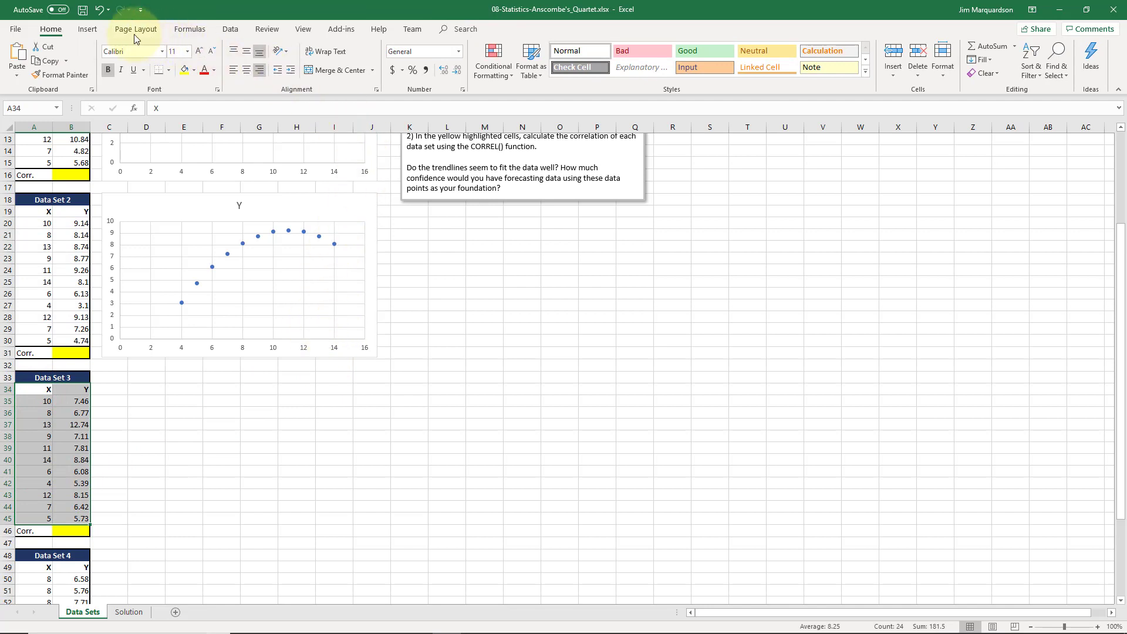
Insert a plain scatter chart of A34:B45 and resize it beside Data Set 3
left_click(90, 30)
left_click(521, 72)
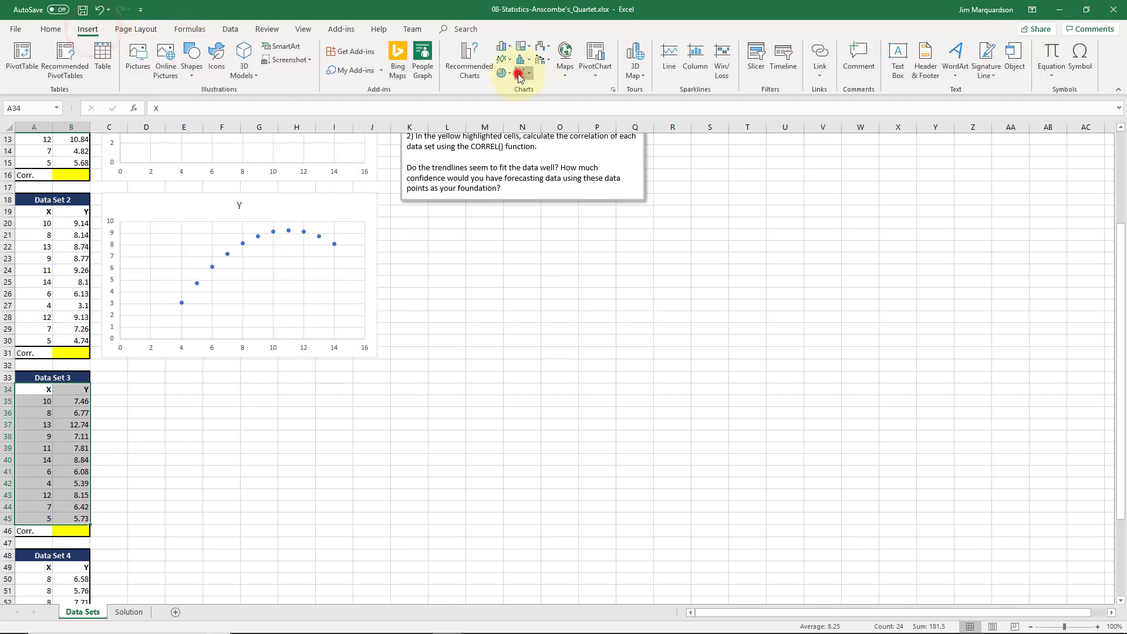
left_click(531, 110)
left_click_drag(504, 293, 182, 378)
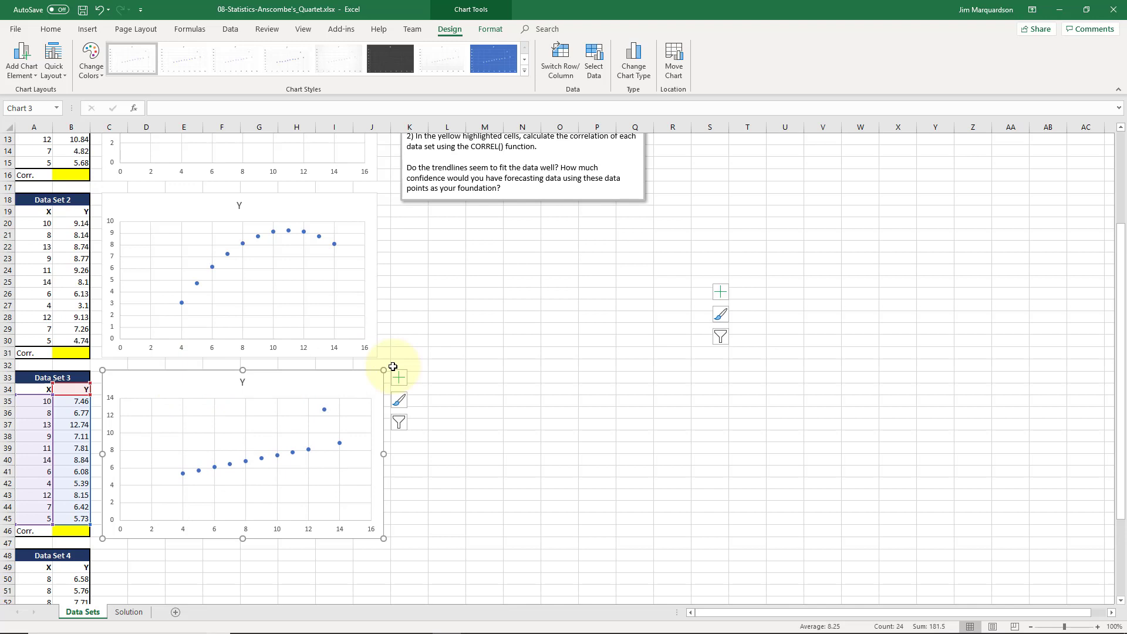
left_click_drag(384, 371, 362, 374)
scroll(441, 420, "down", 6)
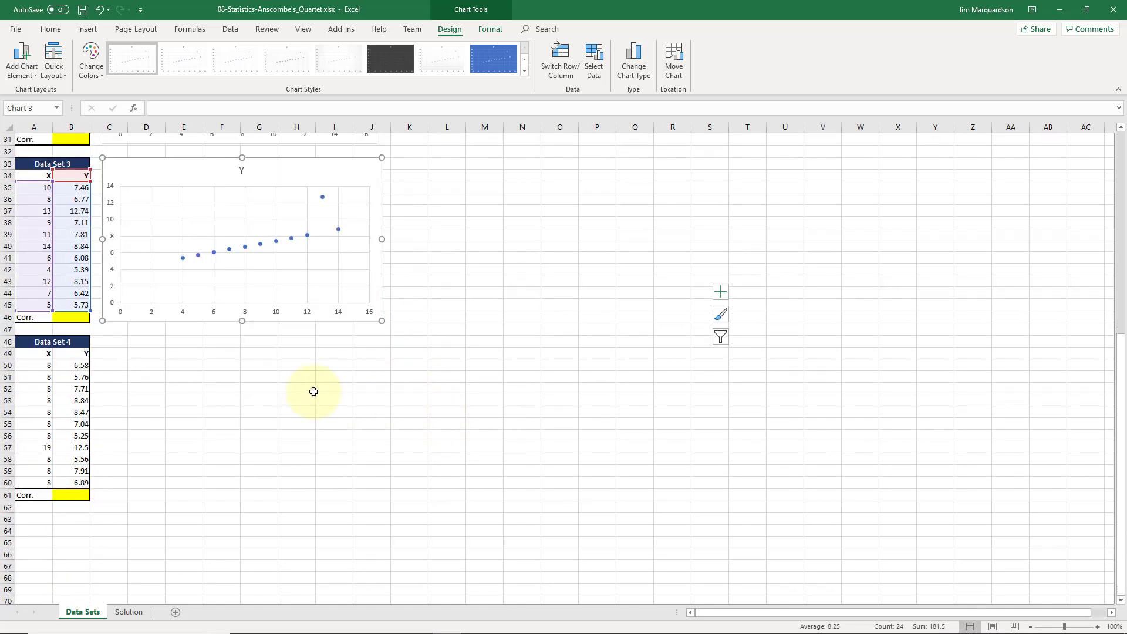
left_click_drag(35, 355, 70, 483)
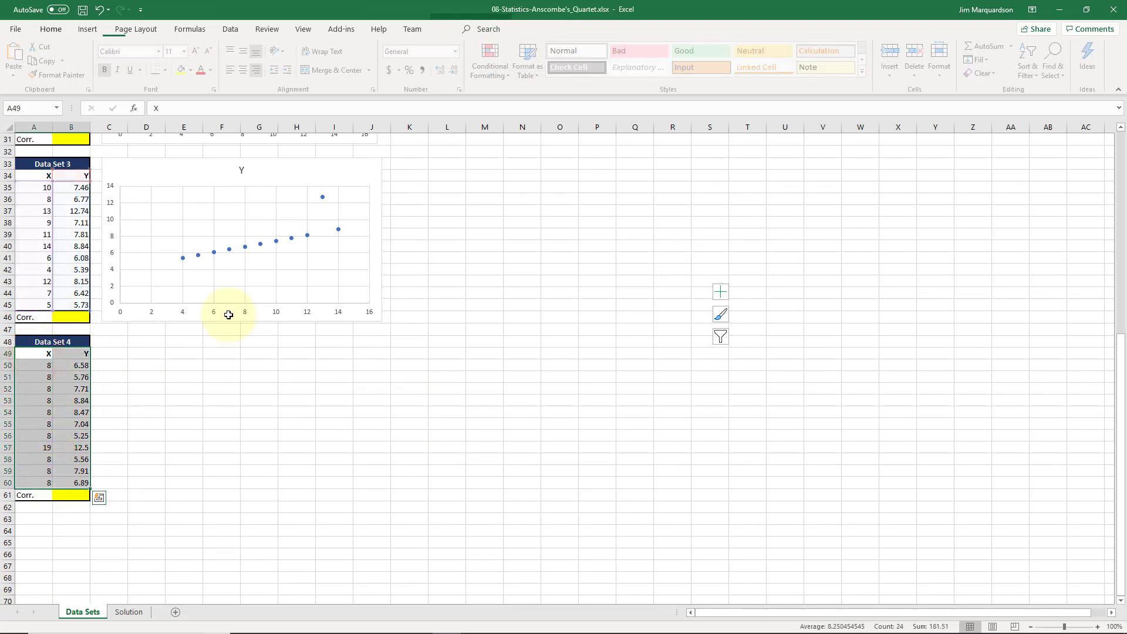
Chart A49:B60 as a plain scatter, shrunk slightly beside Data Set 4's table
left_click(87, 29)
left_click(524, 74)
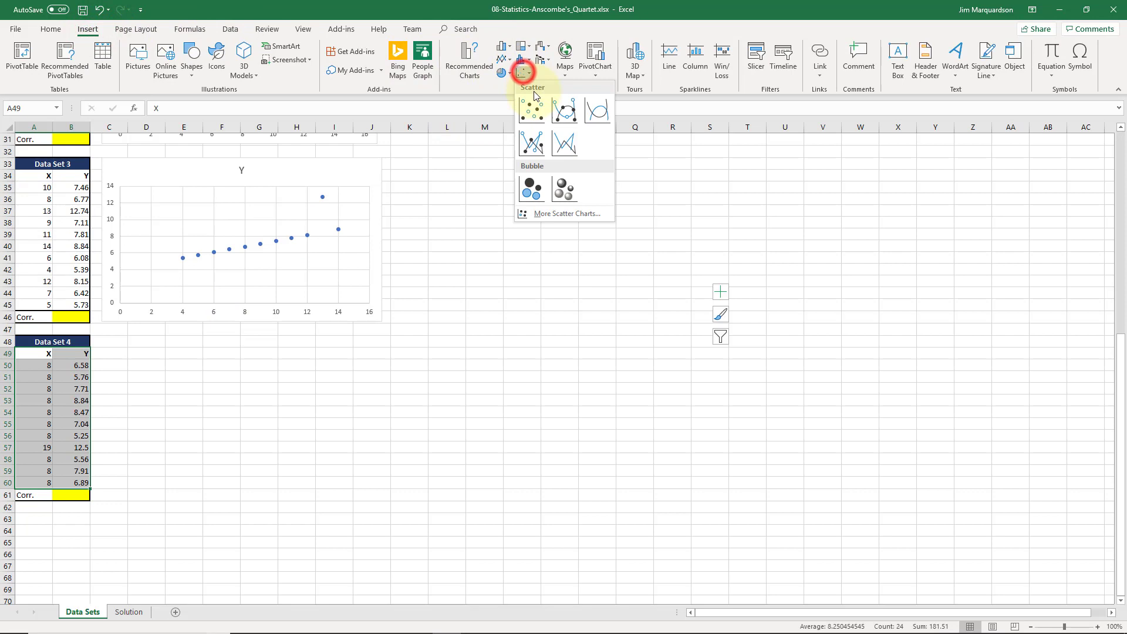
left_click(533, 110)
mouse_move(390, 326)
left_mouse_down()
mouse_move(231, 360)
mouse_move(202, 360)
mouse_move(185, 342)
left_mouse_up()
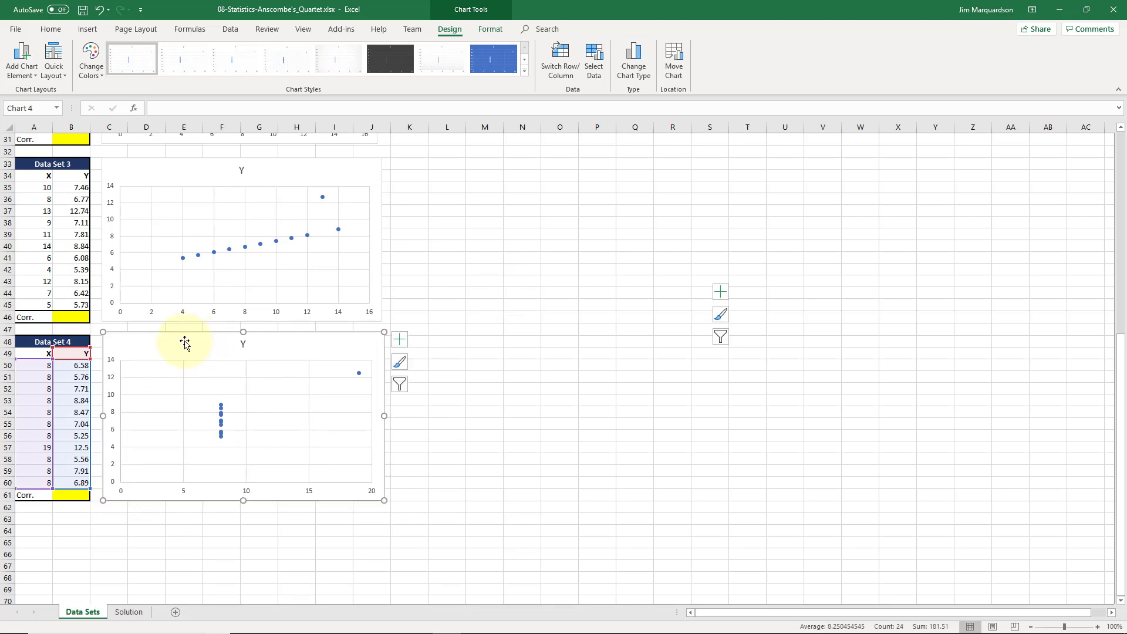
left_click_drag(382, 331, 374, 336)
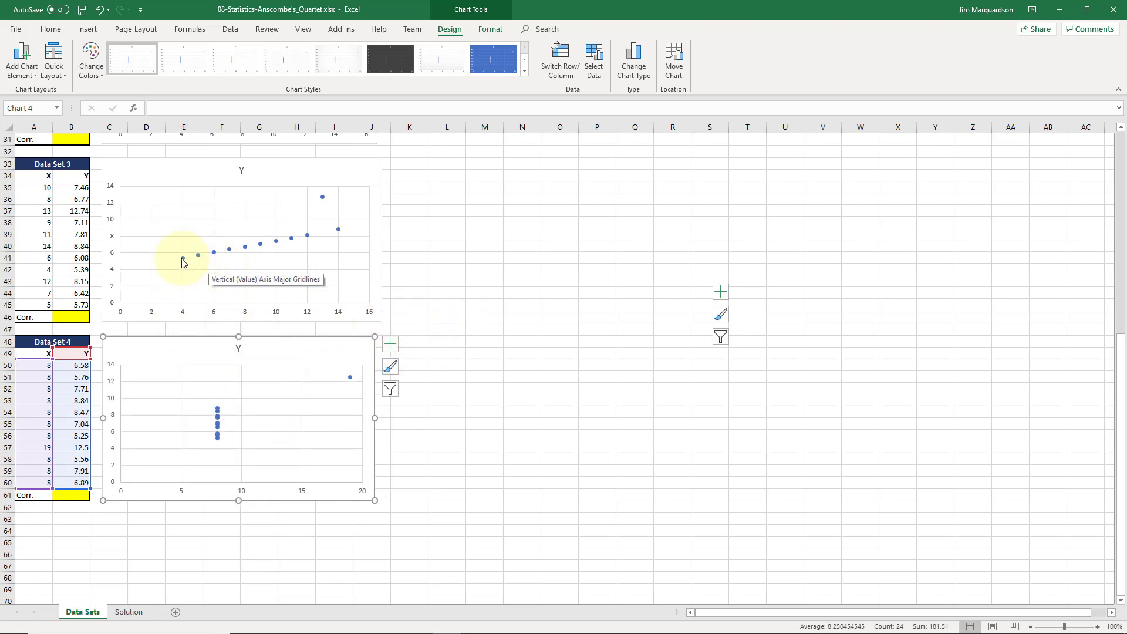
left_click(486, 443)
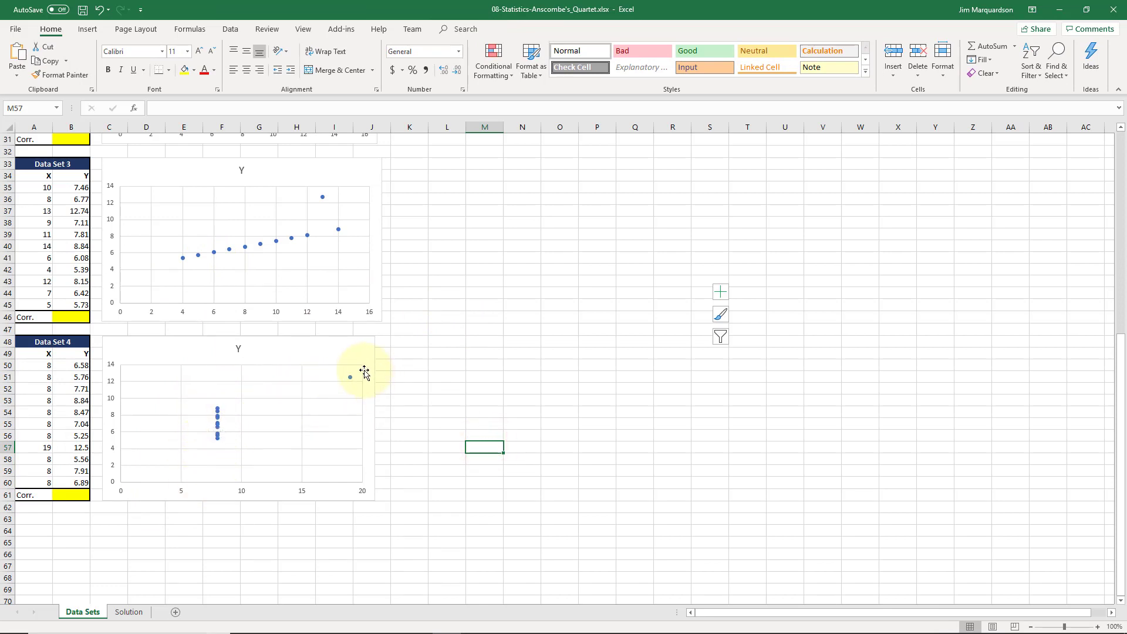
scroll(317, 328, "up", 1)
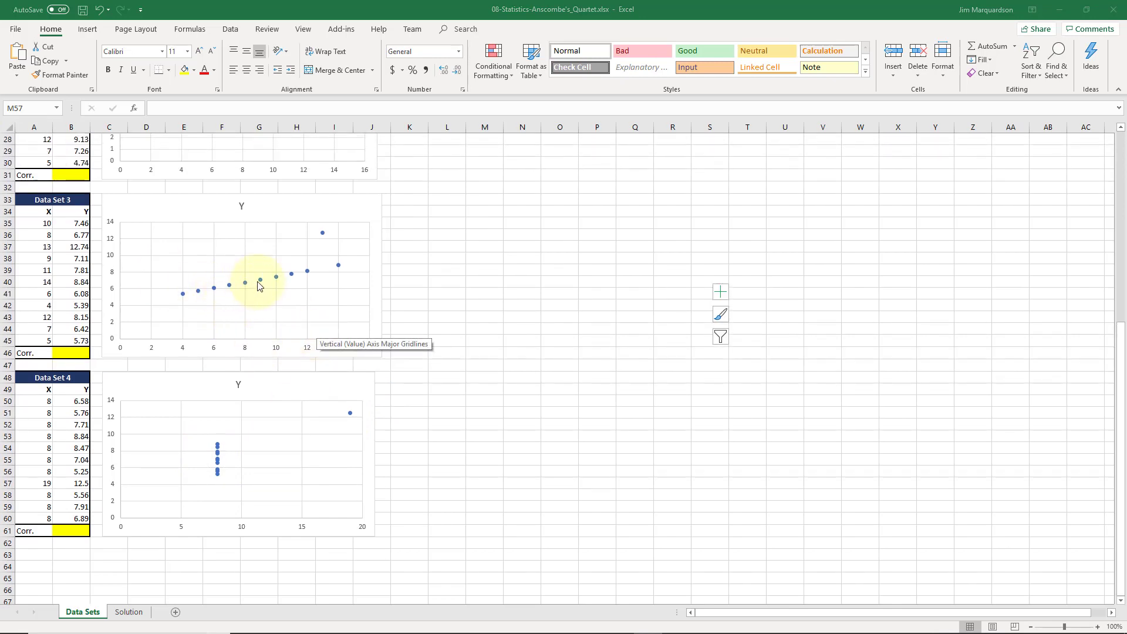
scroll(331, 239, "up", 6)
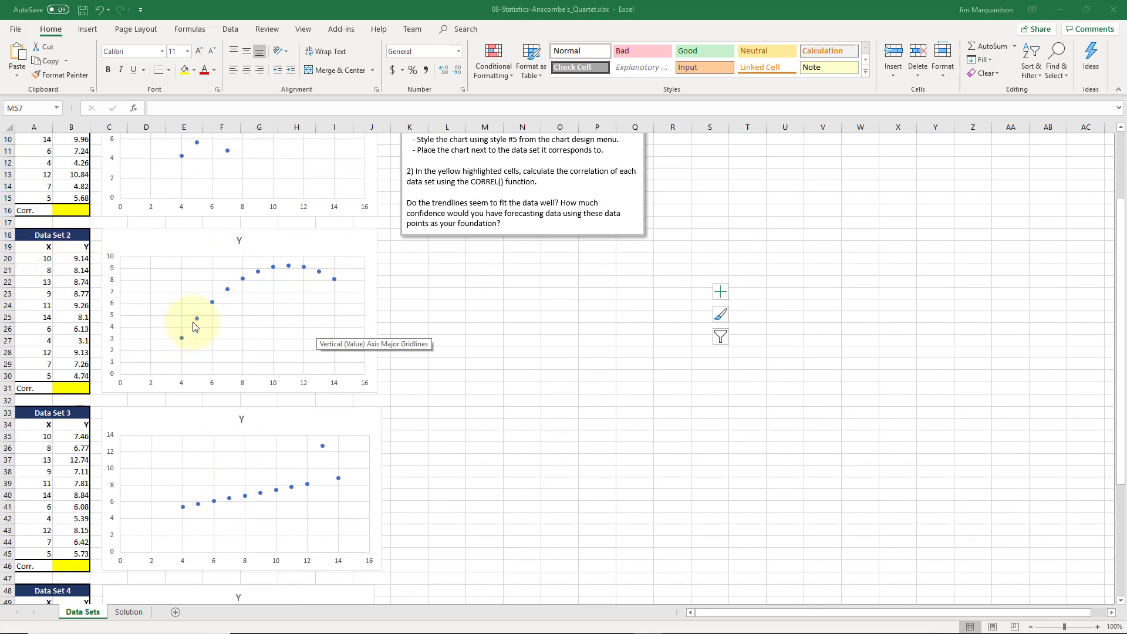
scroll(333, 283, "up", 3)
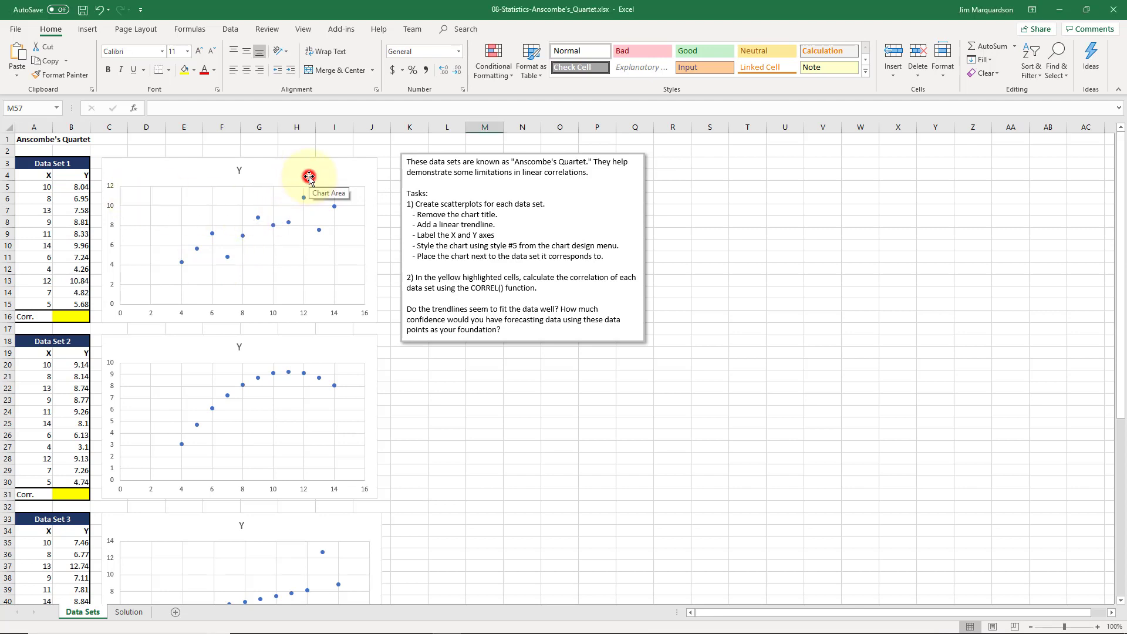
Add linear trendlines to the Data Set 1 and Data Set 2 charts
left_click(335, 175)
left_click(392, 169)
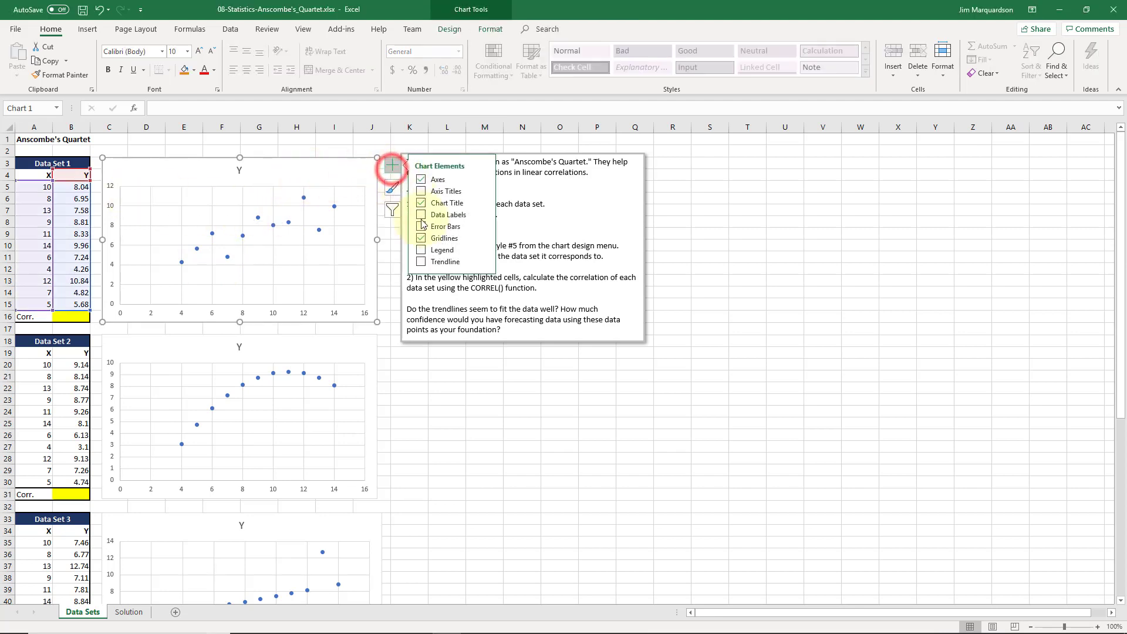
left_click(421, 262)
left_click(360, 345)
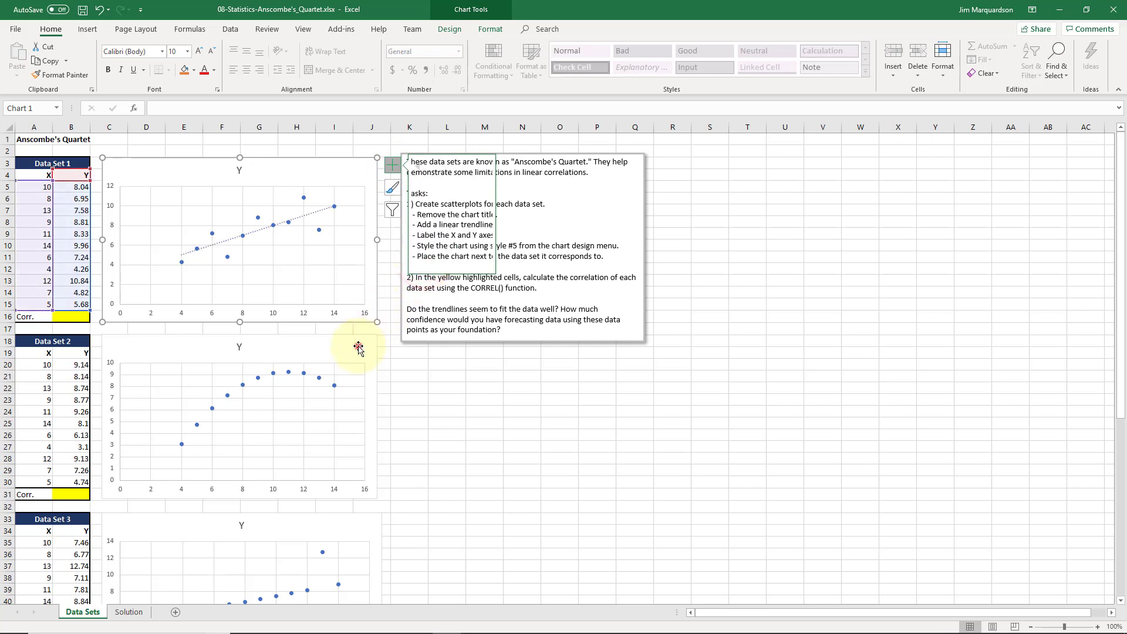
left_click(360, 346)
left_click(392, 343)
left_click(420, 438)
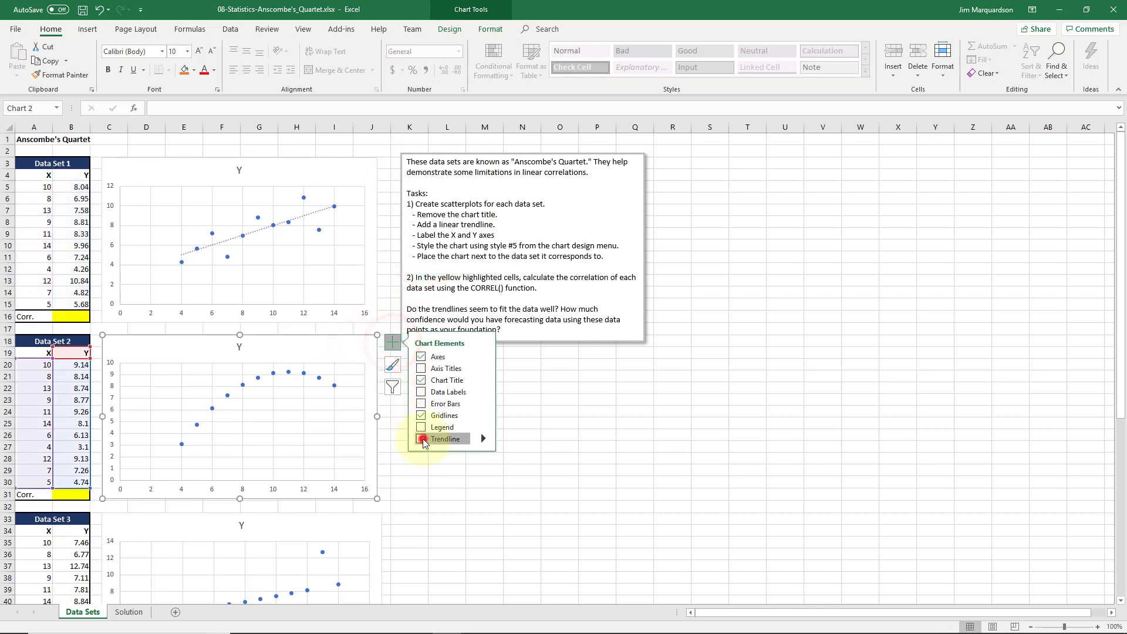
Add linear trendlines to the Data Set 3 and Data Set 4 charts
scroll(339, 358, "down", 4)
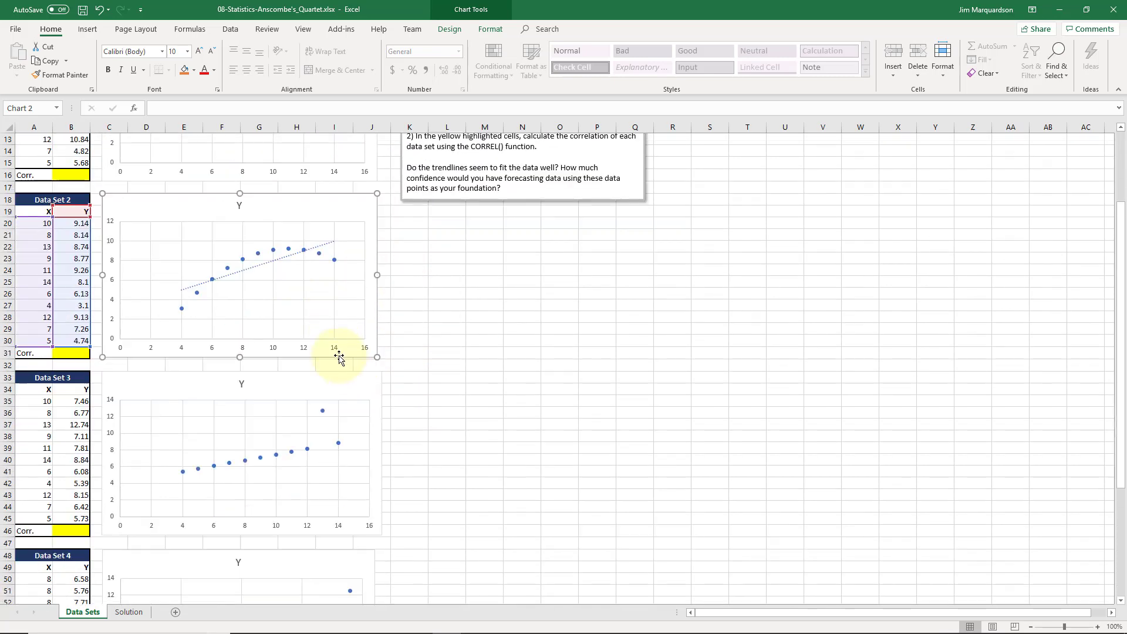
left_click(355, 382)
left_click(397, 379)
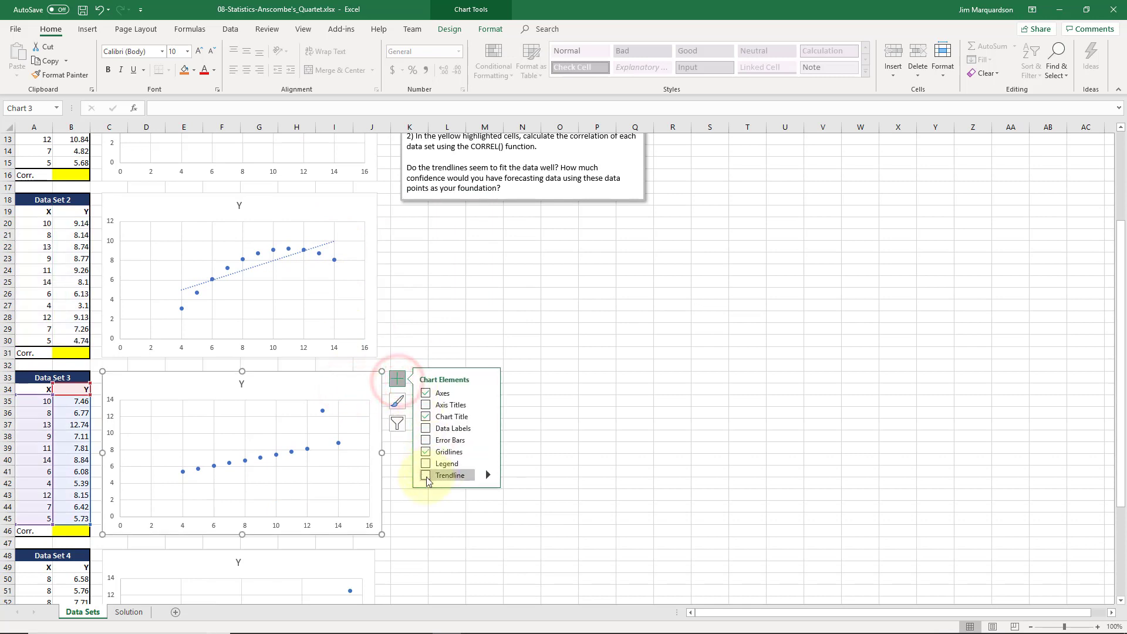
left_click(427, 475)
scroll(306, 379, "down", 2)
scroll(306, 379, "down", 3)
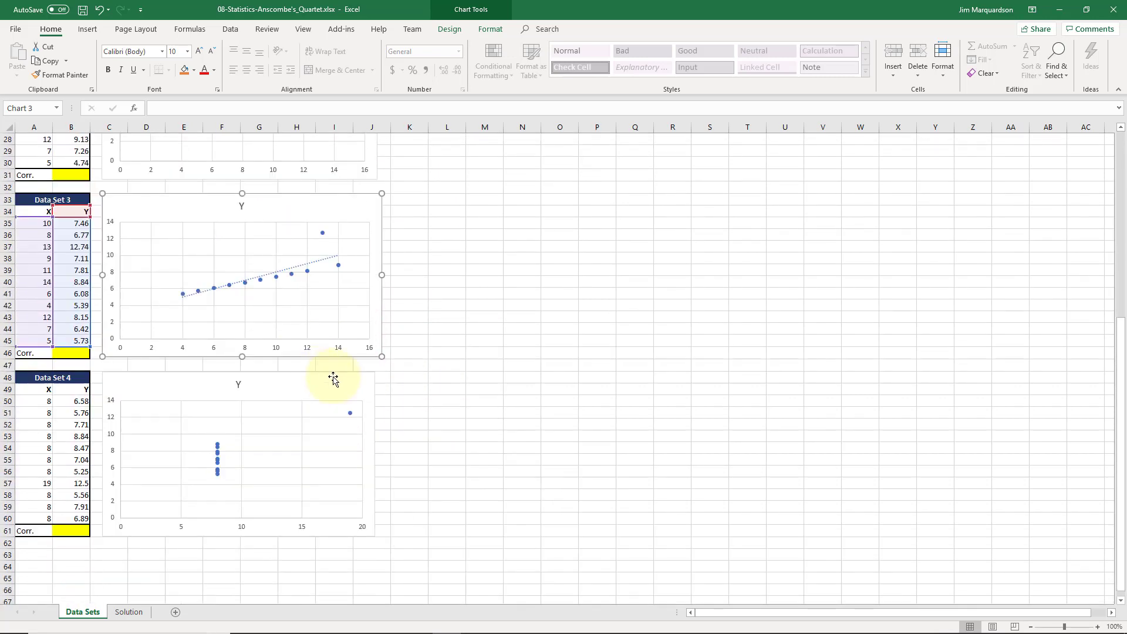
left_click(352, 395)
left_click(391, 383)
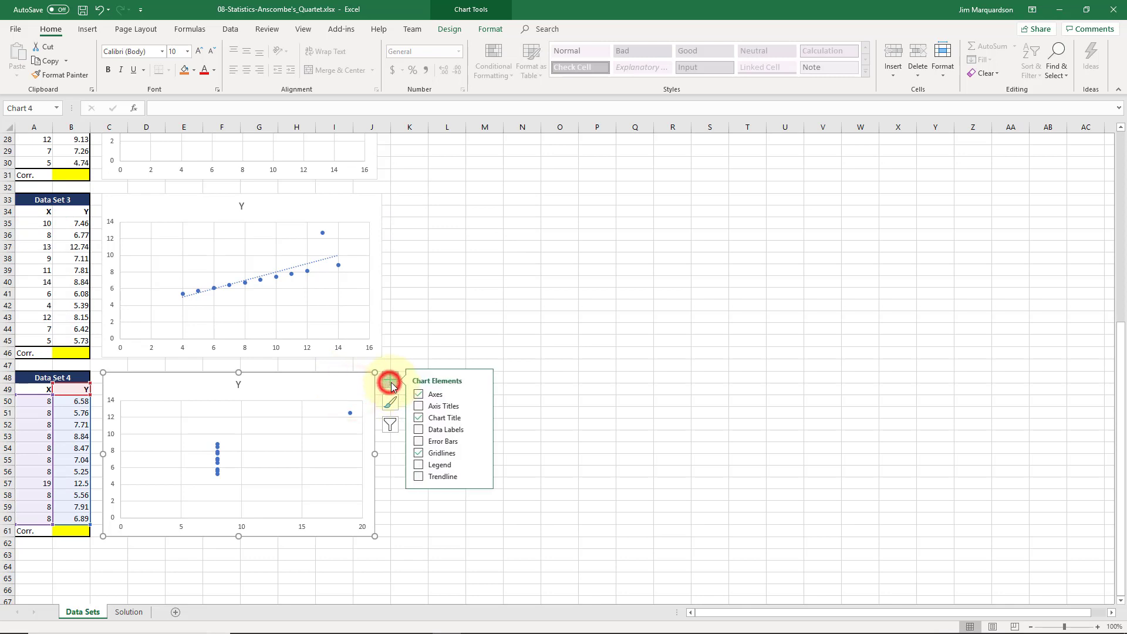
left_click(419, 476)
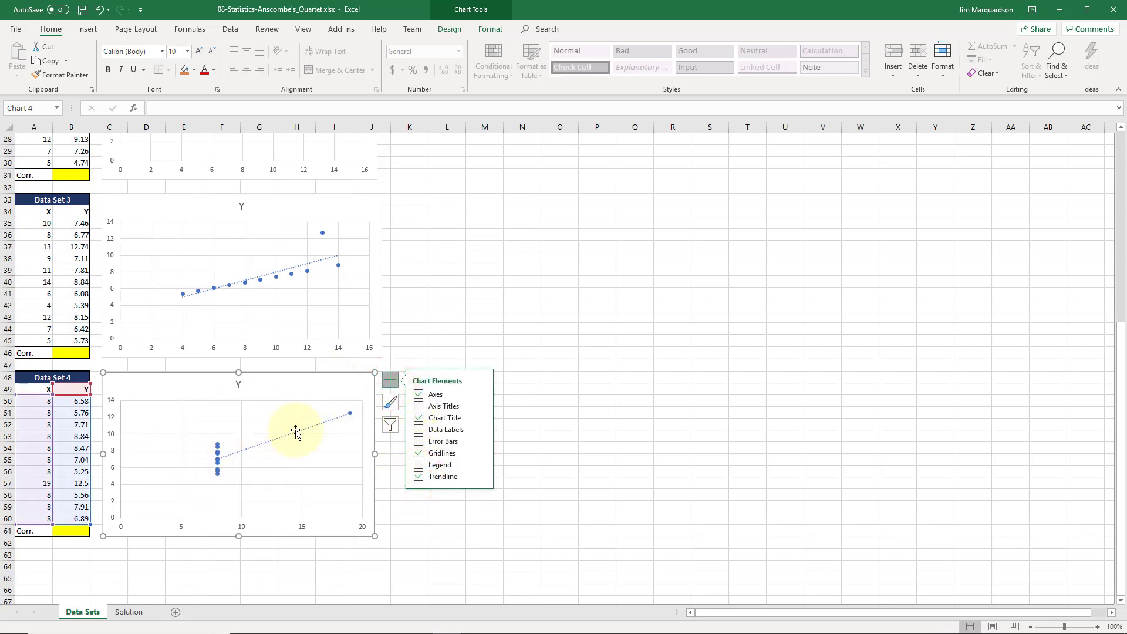
scroll(245, 429, "up", 7)
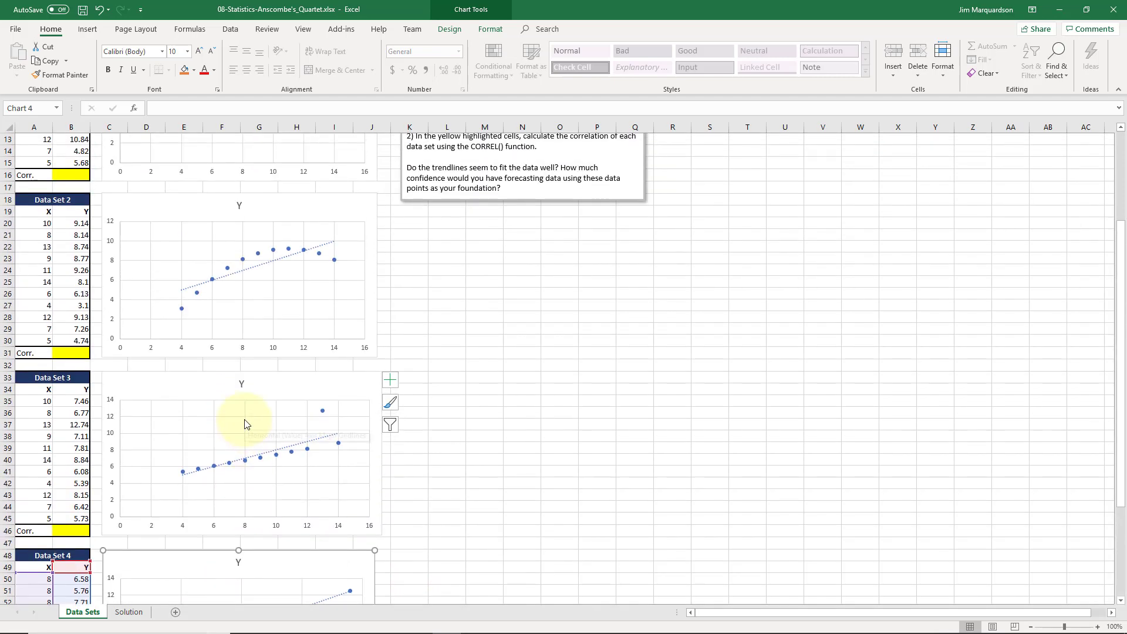
scroll(245, 423, "up", 2)
scroll(228, 424, "down", 2)
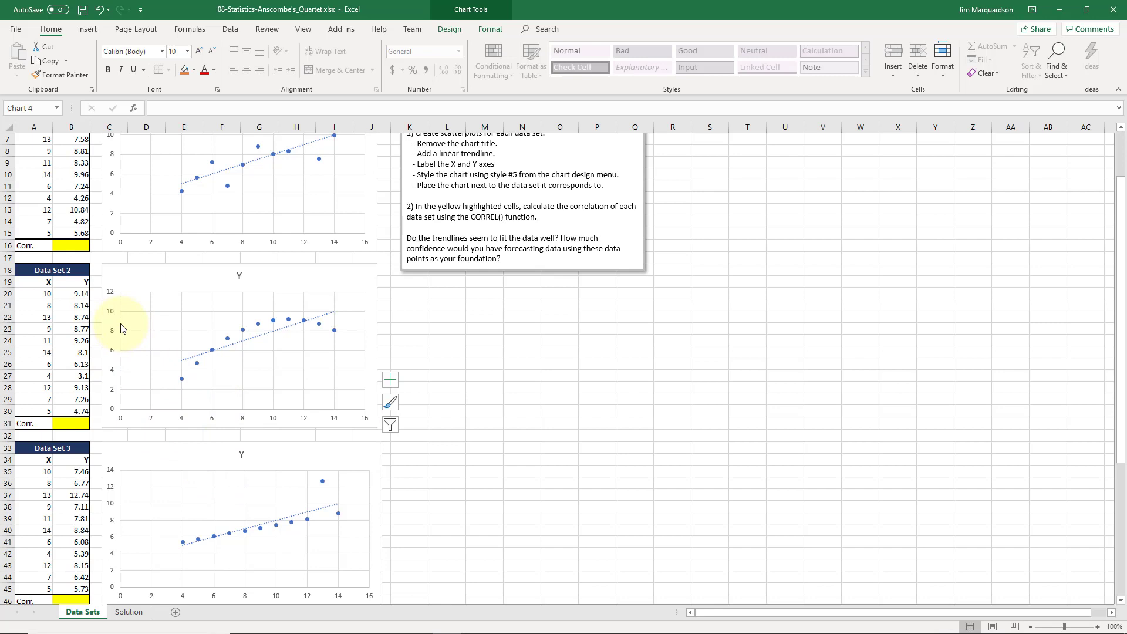
left_click(113, 341)
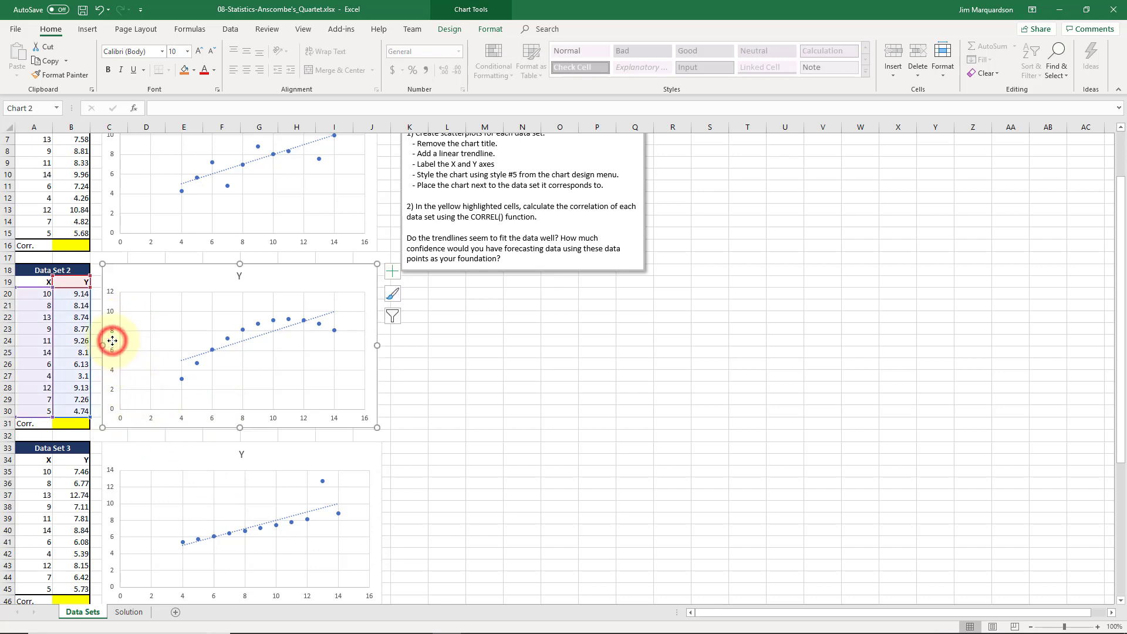
Set the vertical axis maximum to 14 on the Data Set 2 and Data Set 1 charts
left_click(113, 338)
right_click(114, 334)
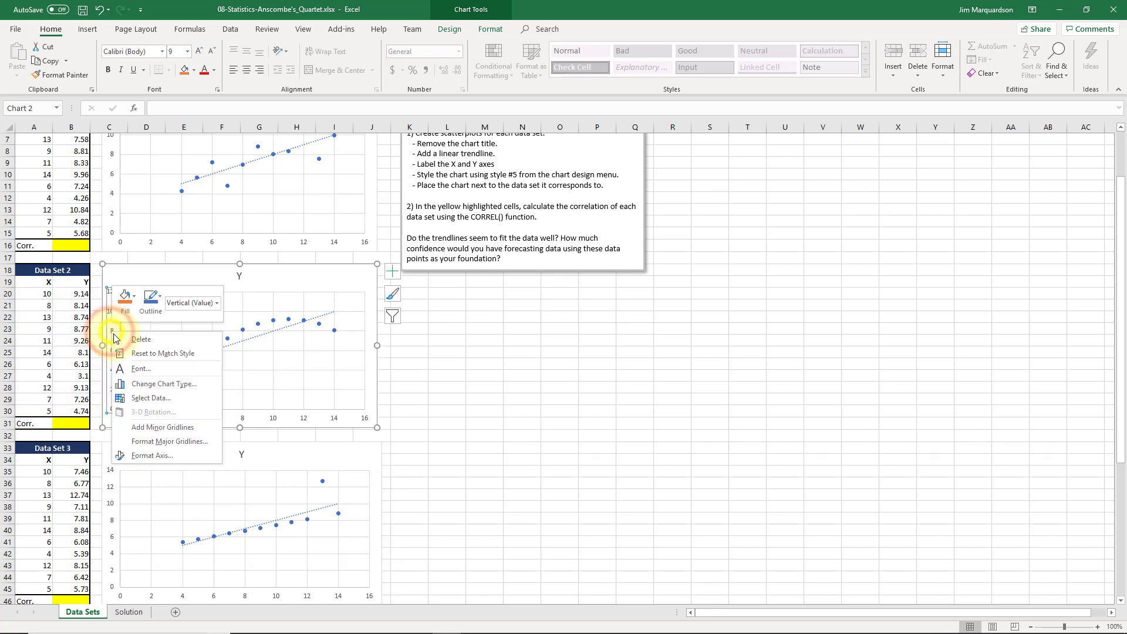
left_click(154, 455)
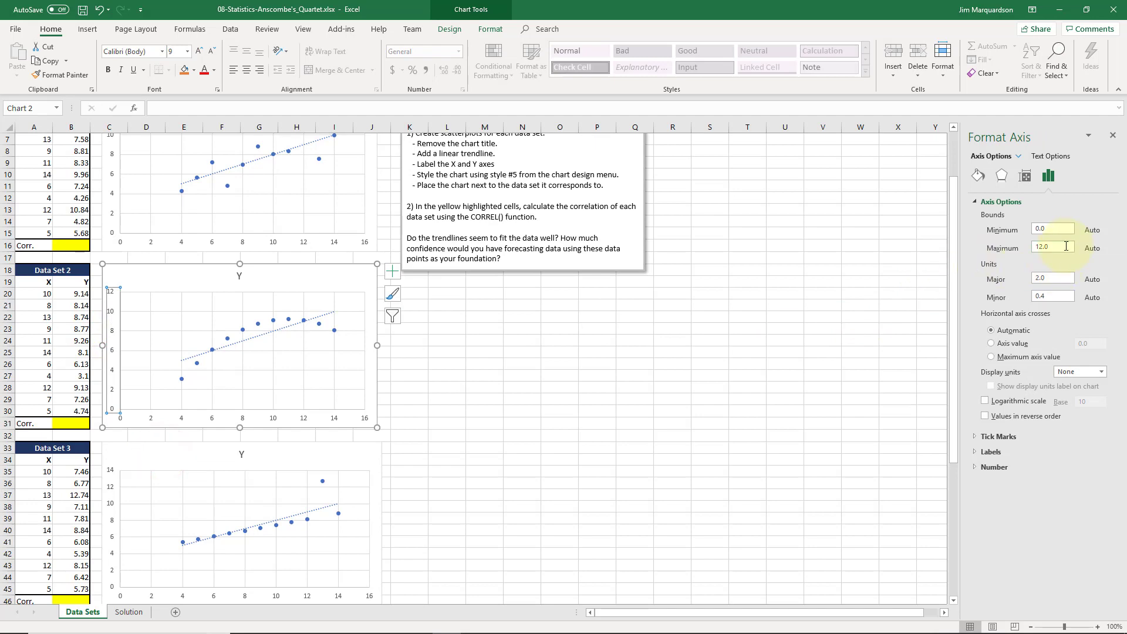
double_click(1066, 246)
type("14")
key("Return")
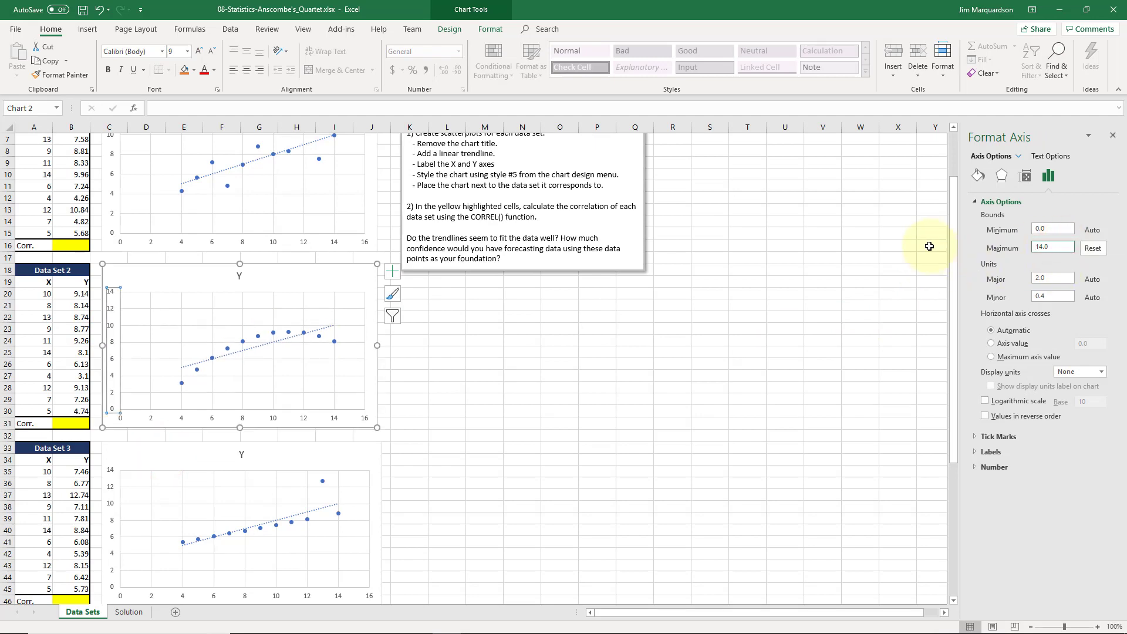
scroll(233, 464, "up", 2)
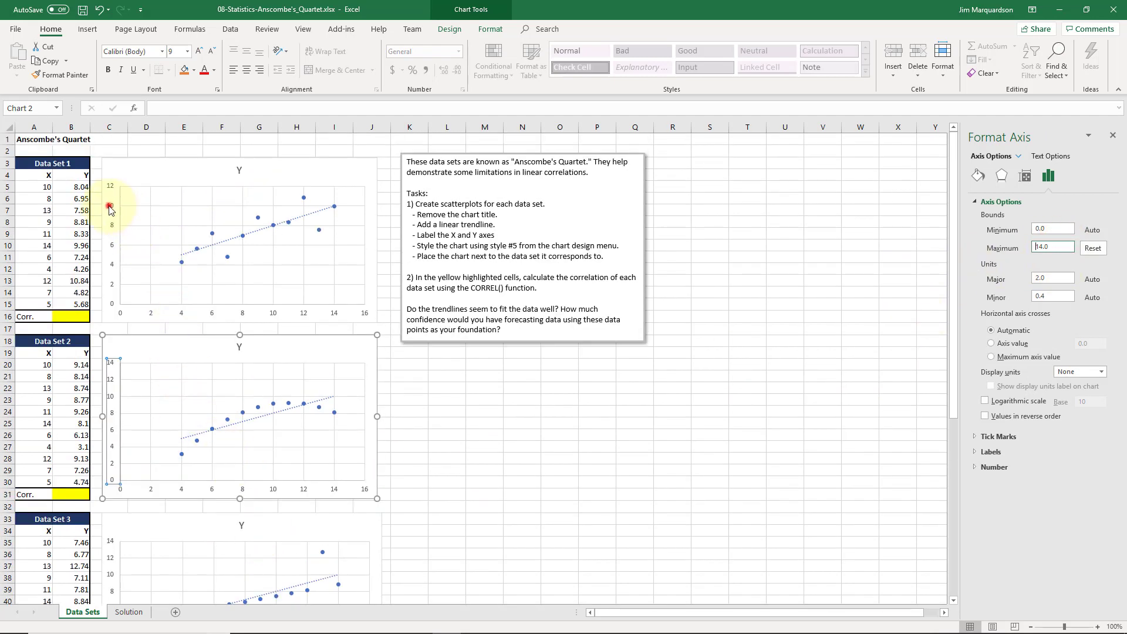
left_click(110, 207)
left_click(1059, 247)
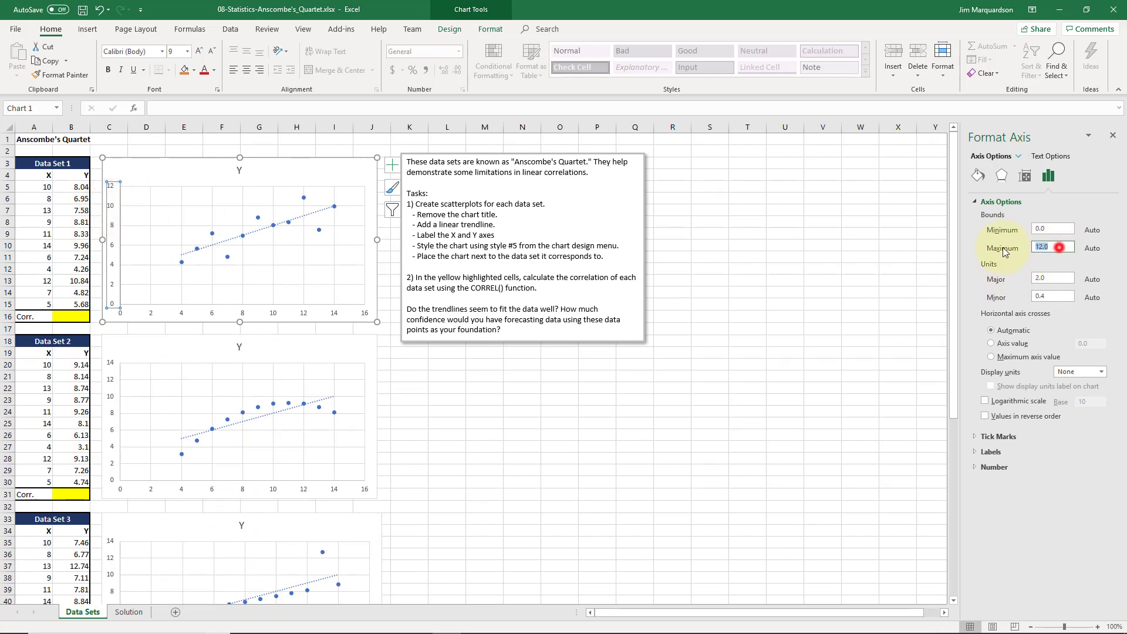
type("14")
key("Return")
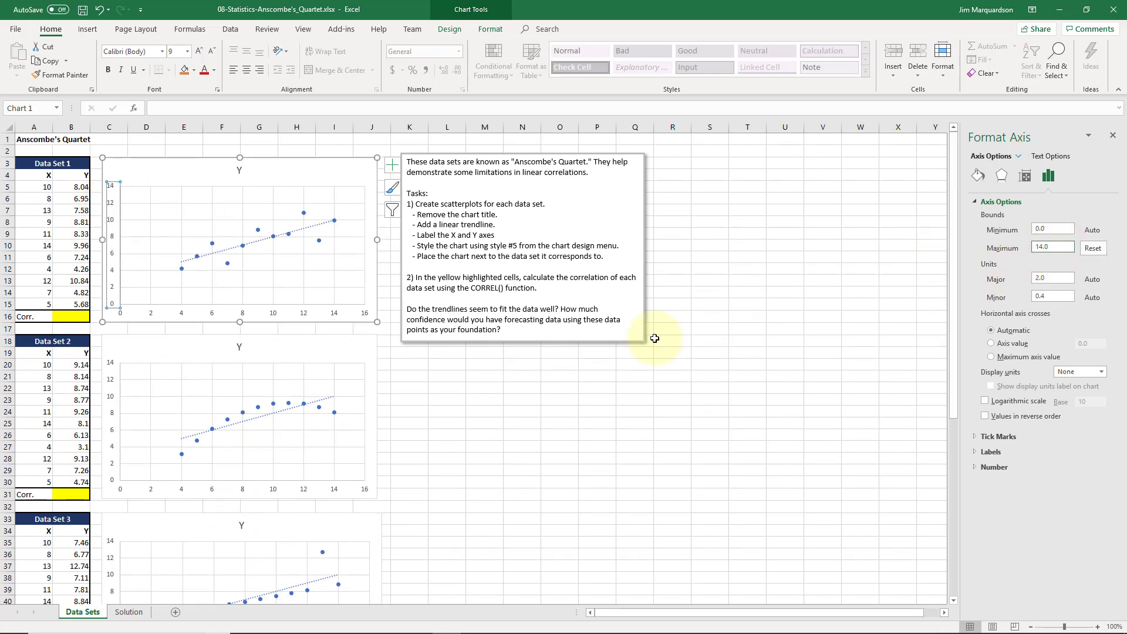
Set the horizontal axis maximum to 20 on the Data Set 3 and Data Set 2 charts
scroll(393, 276, "down", 9)
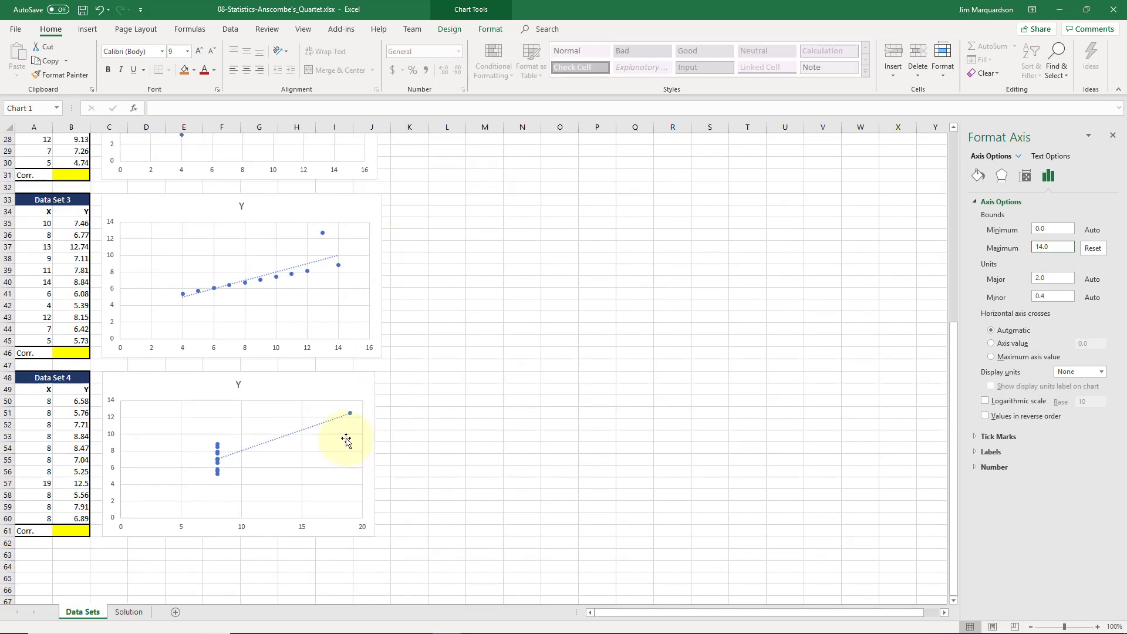
scroll(361, 457, "up", 2)
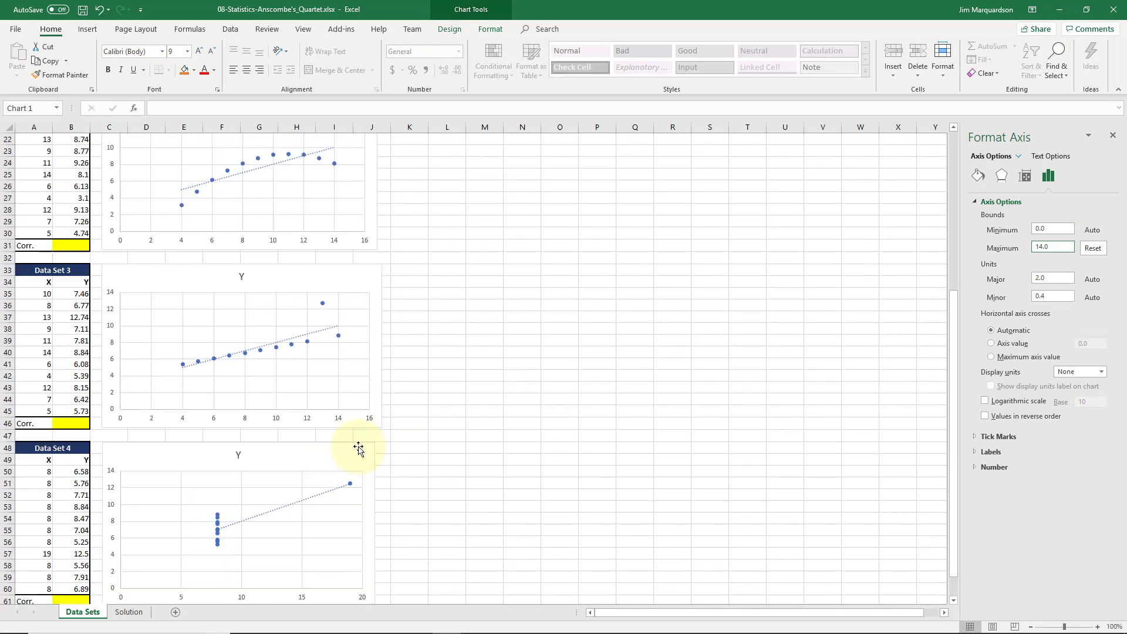
left_click(338, 418)
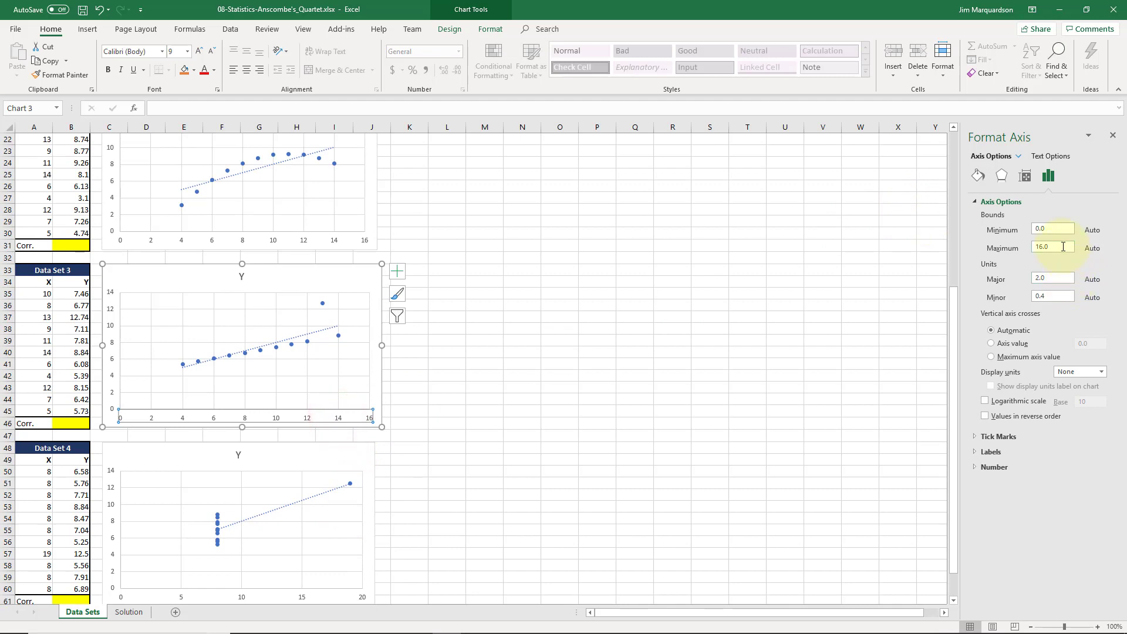
type("20")
key("Return")
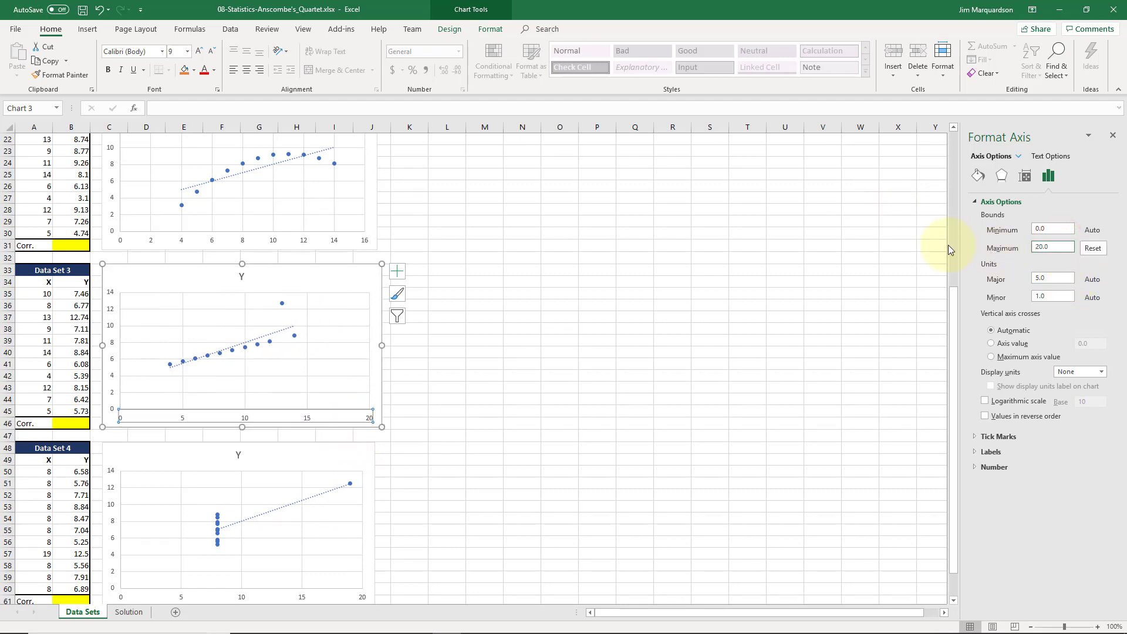
scroll(417, 329, "up", 2)
left_click(370, 318)
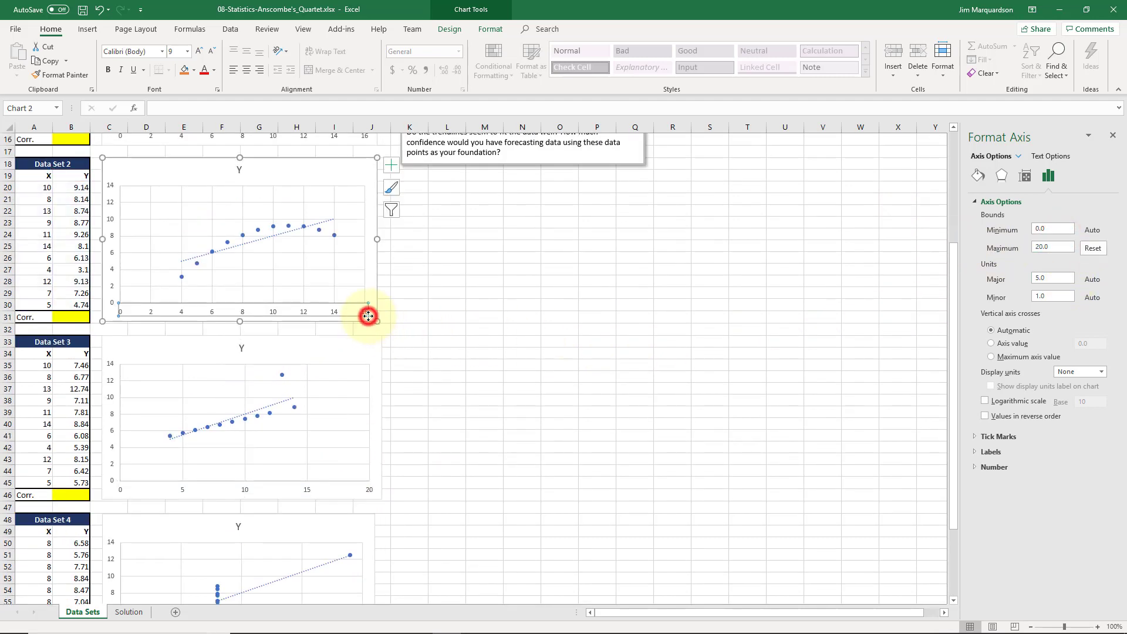
left_click(1060, 246)
type("20")
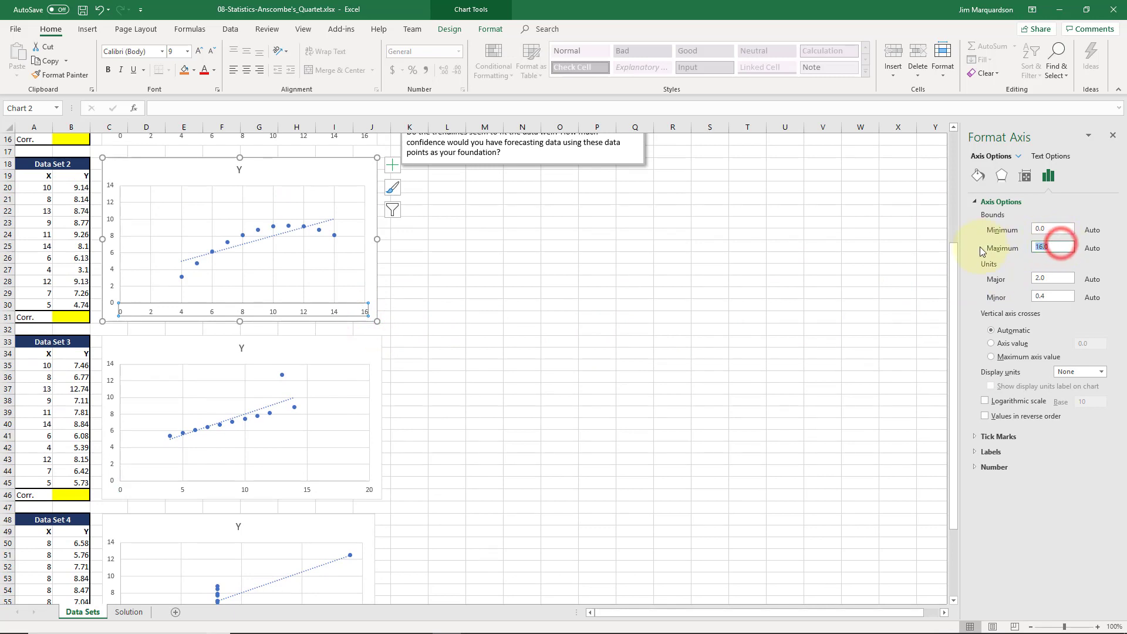
key("Return")
Fix the Data Set 1 chart's horizontal axis maximum at 20
scroll(426, 272, "up", 2)
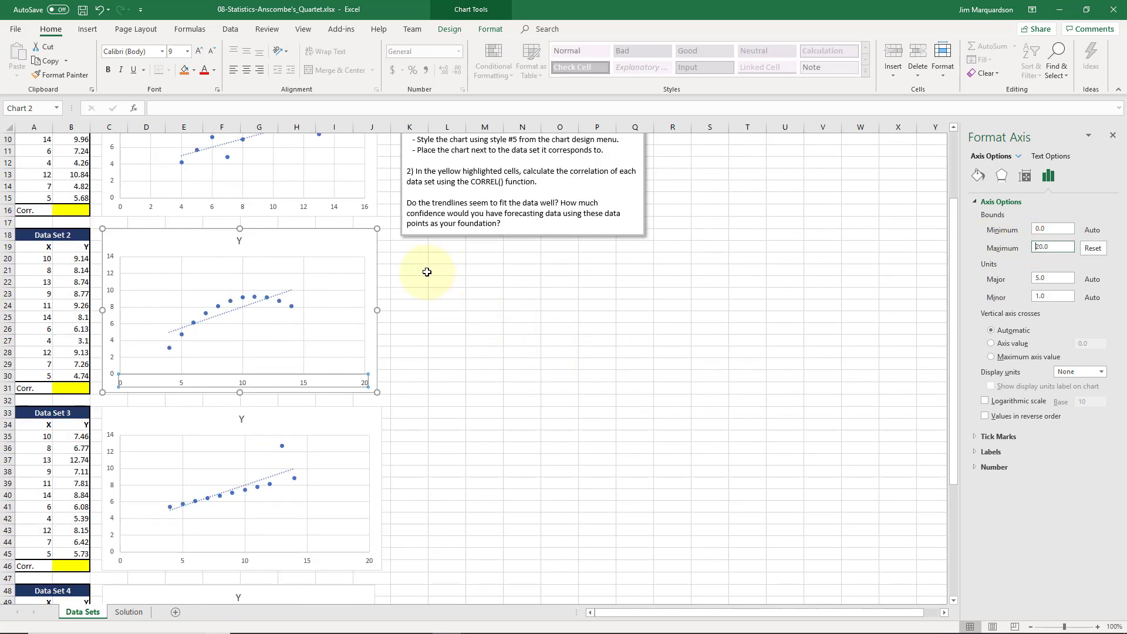
left_click(368, 206)
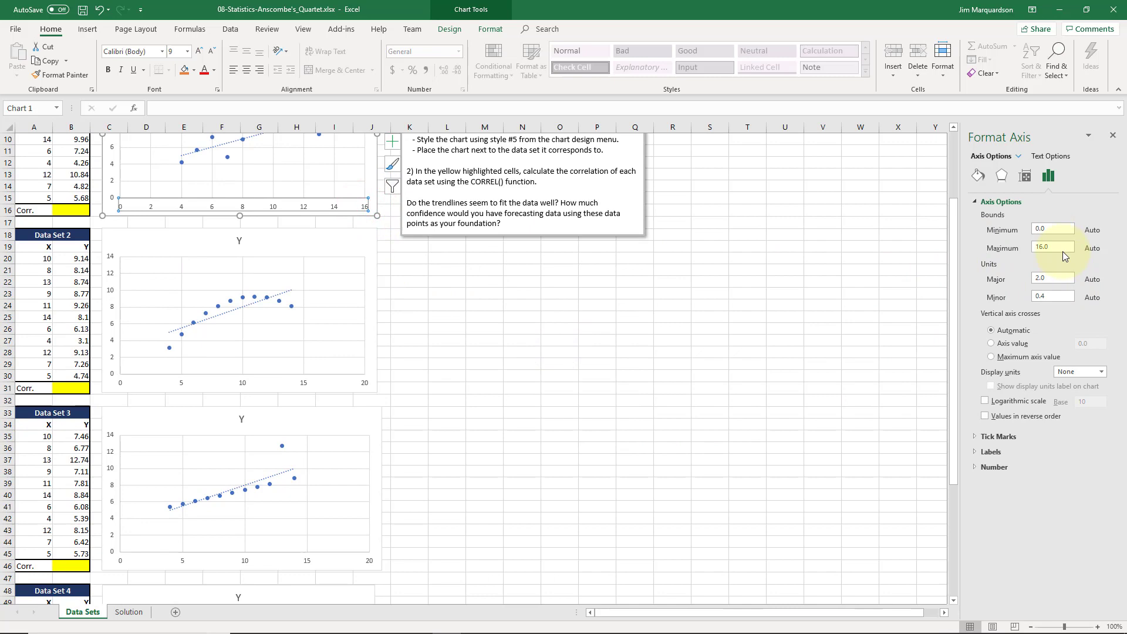
left_click(1060, 246)
type("20")
key("Return")
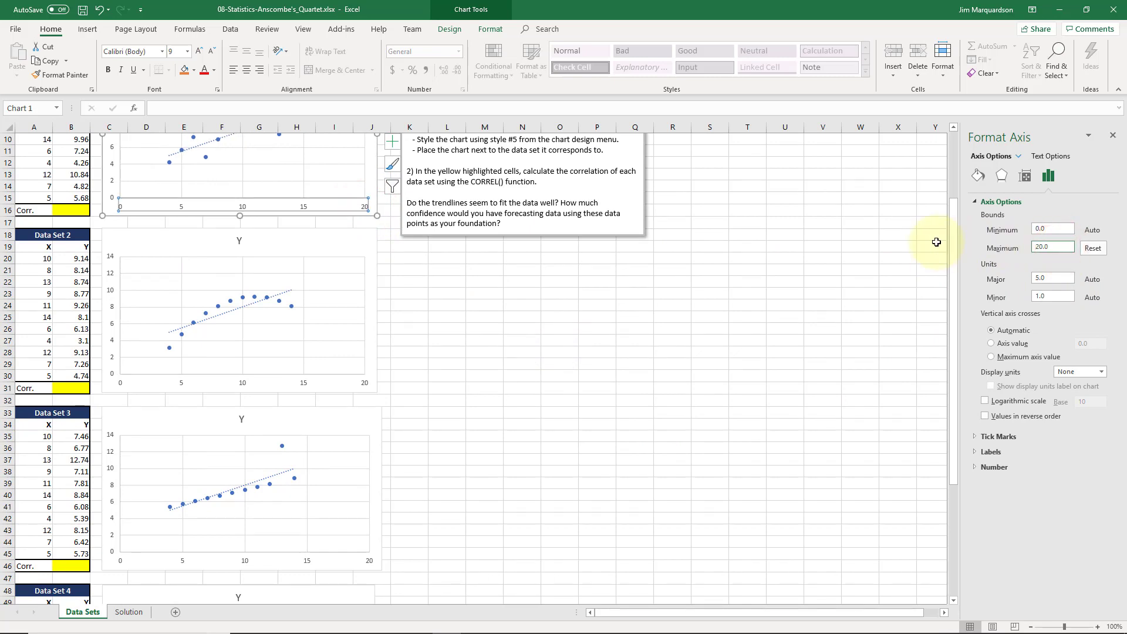
scroll(348, 307, "up", 3)
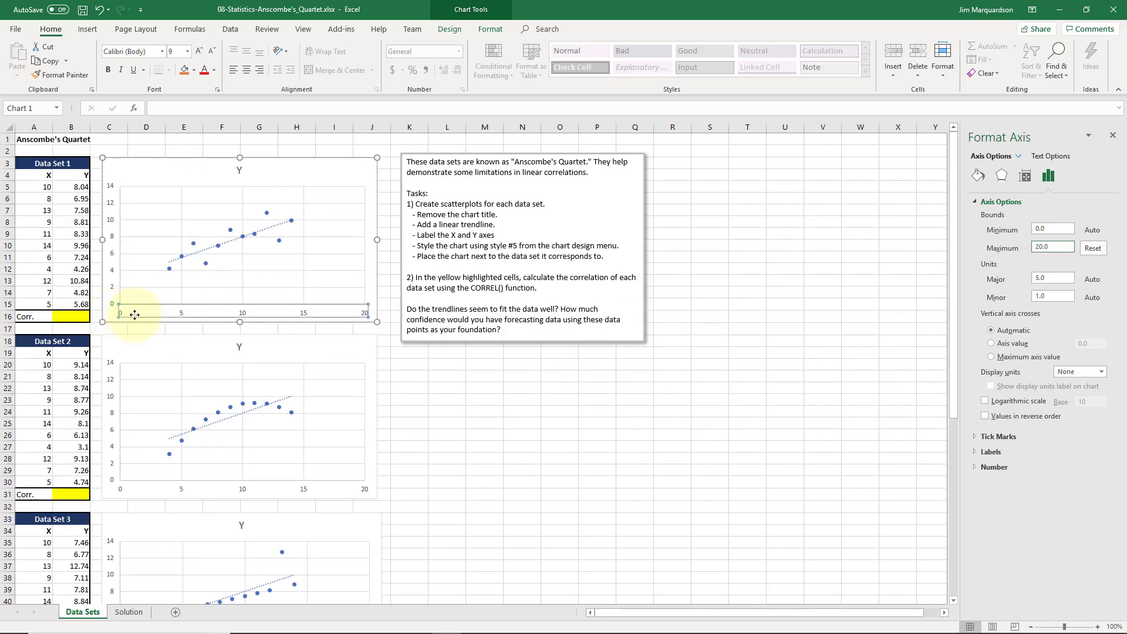
scroll(390, 327, "down", 10)
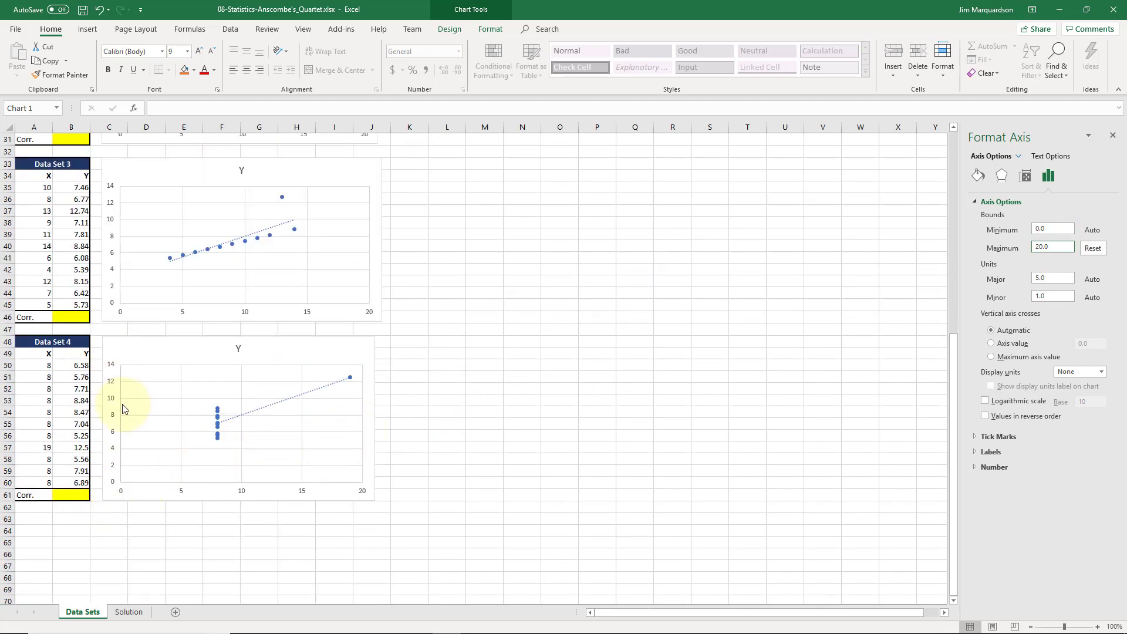
scroll(123, 410, "up", 1)
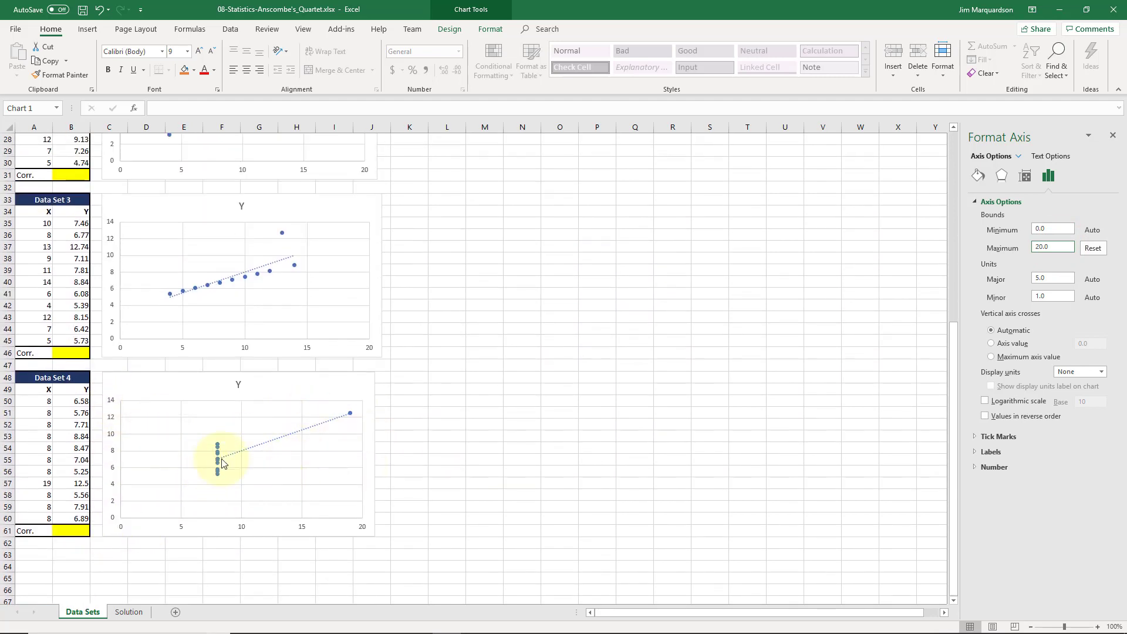
scroll(200, 364, "up", 1)
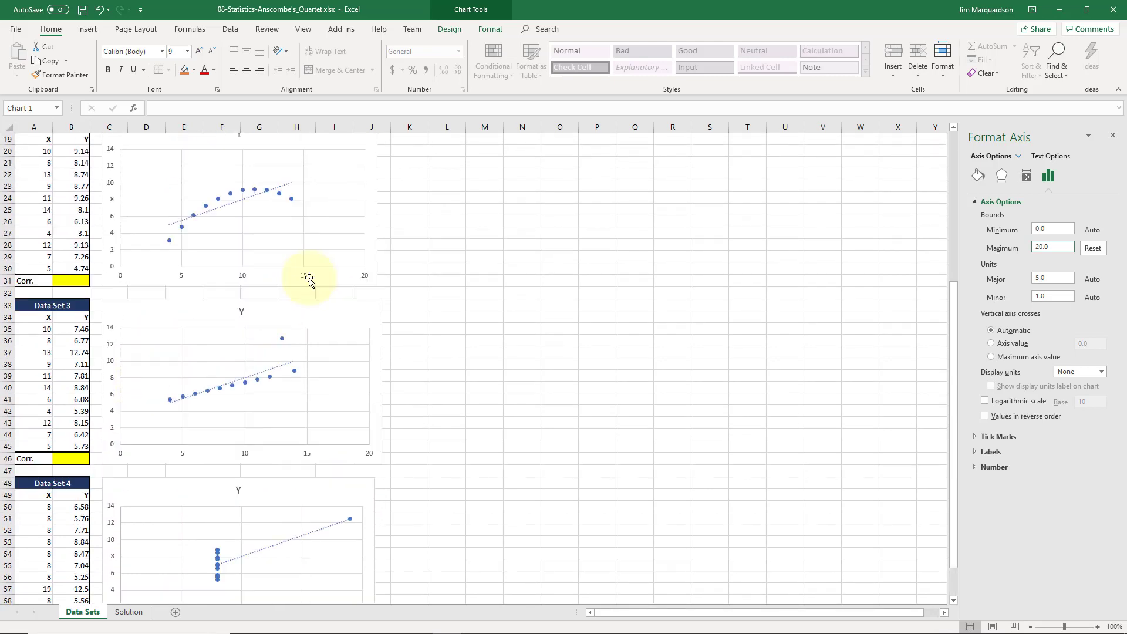
scroll(308, 277, "up", 2)
scroll(288, 226, "up", 4)
scroll(282, 200, "up", 2)
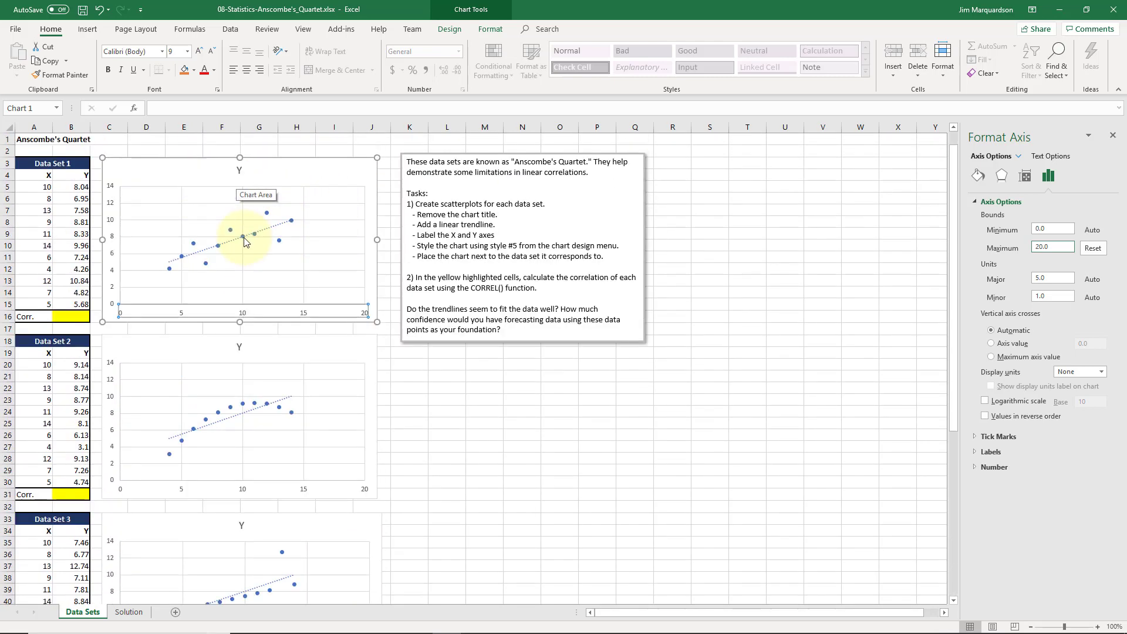
Enter =CORREL(A5:A15,B5:B15) in B16 for Data Set 1's correlation
left_click(80, 316)
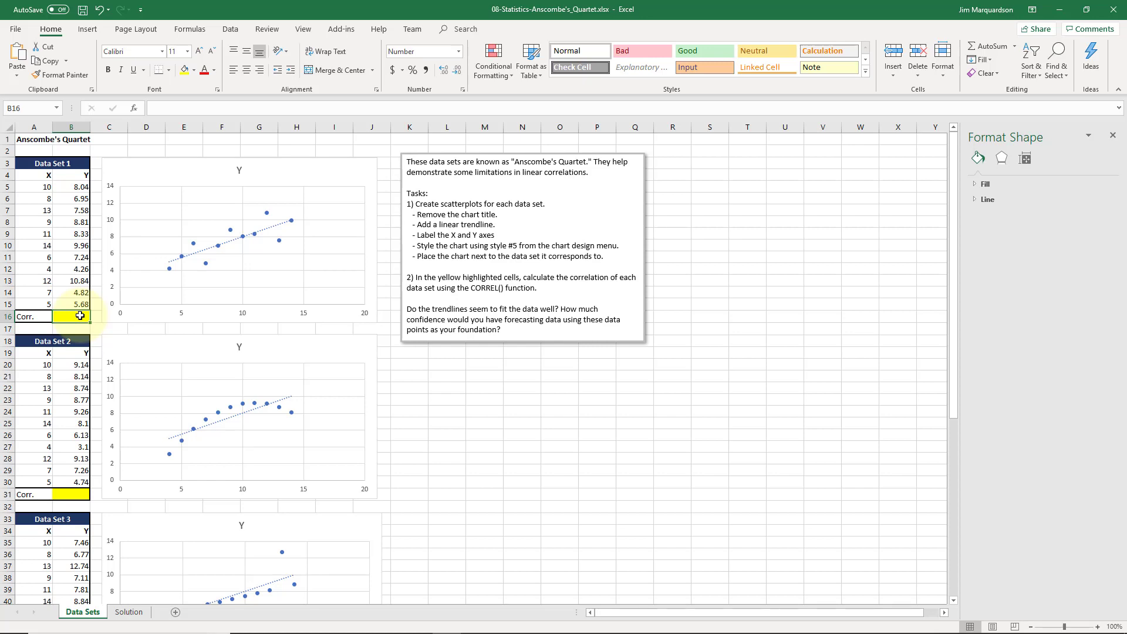
type("=cor")
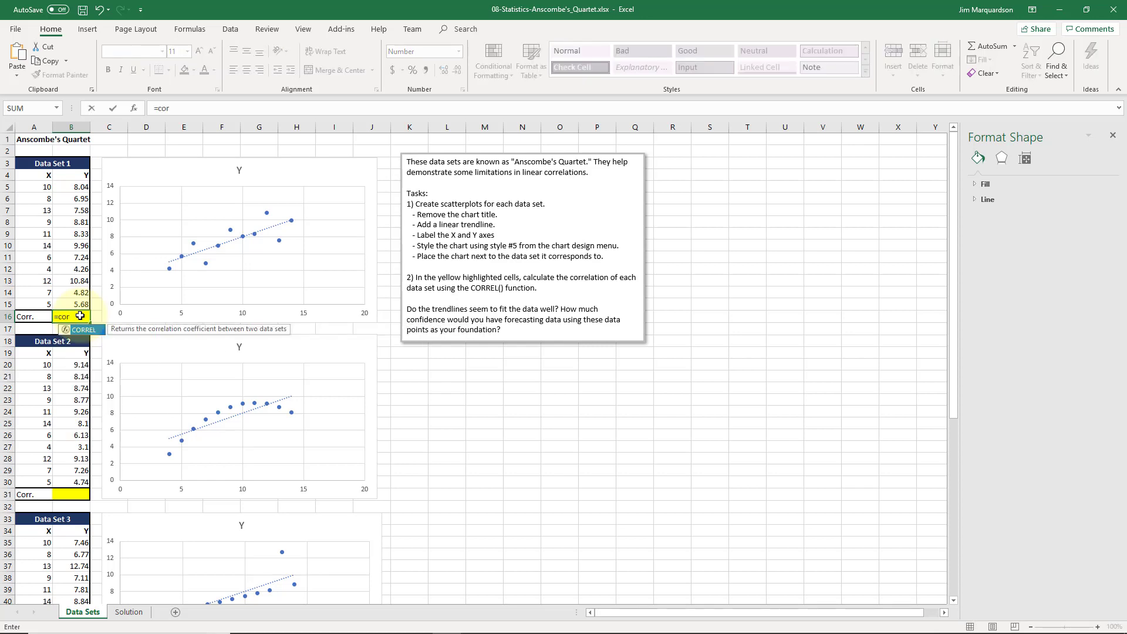
type("re")
key("Tab")
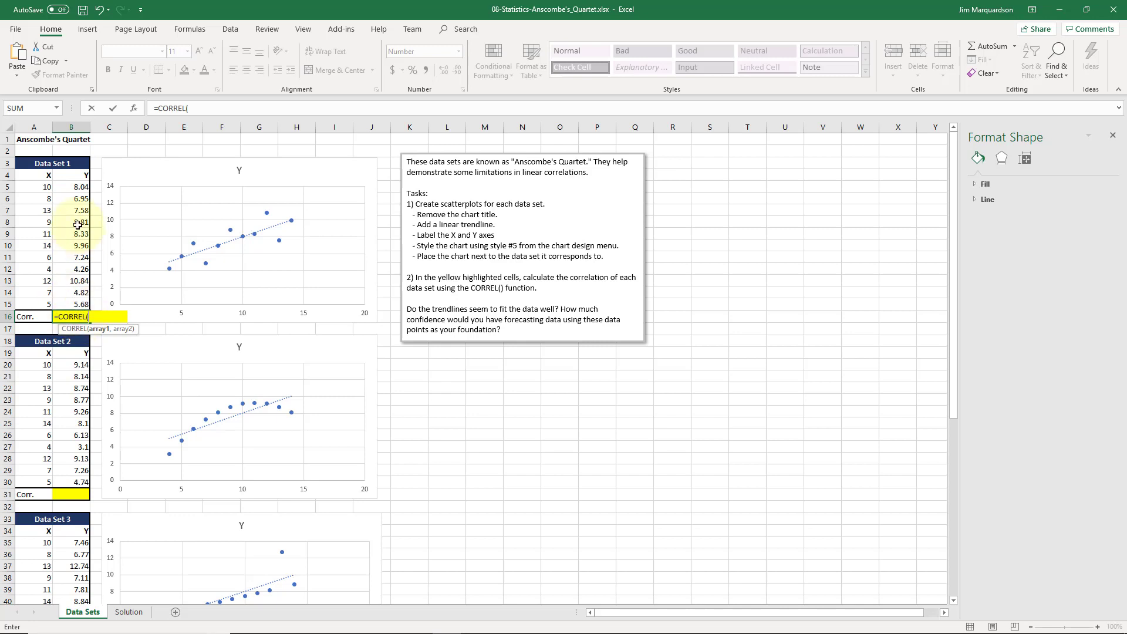
left_click_drag(39, 187, 37, 303)
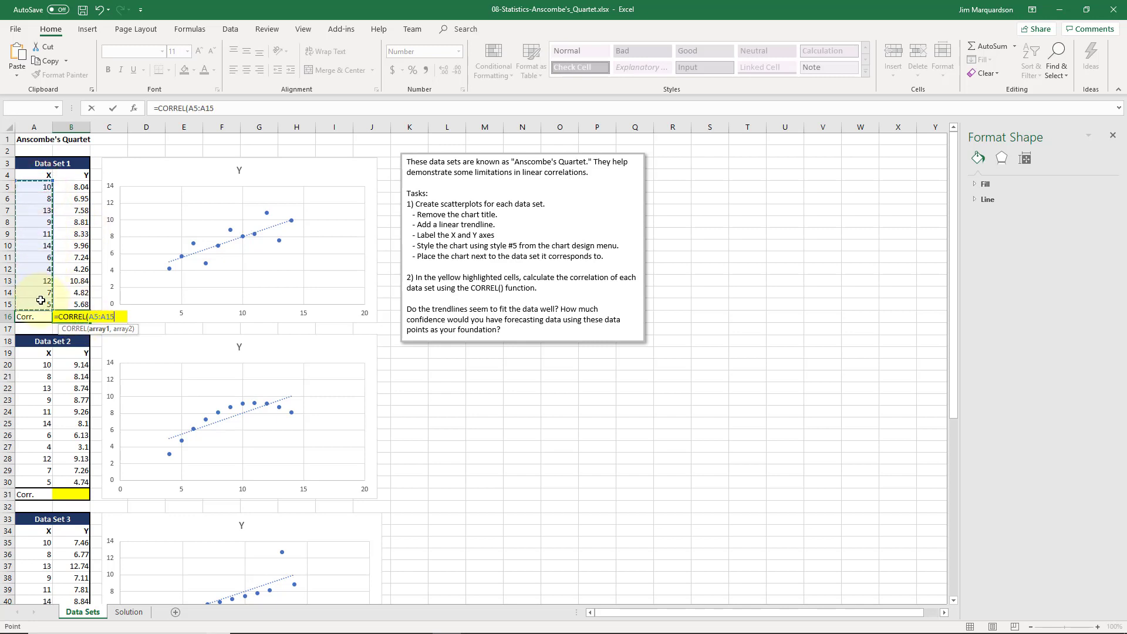
type(",")
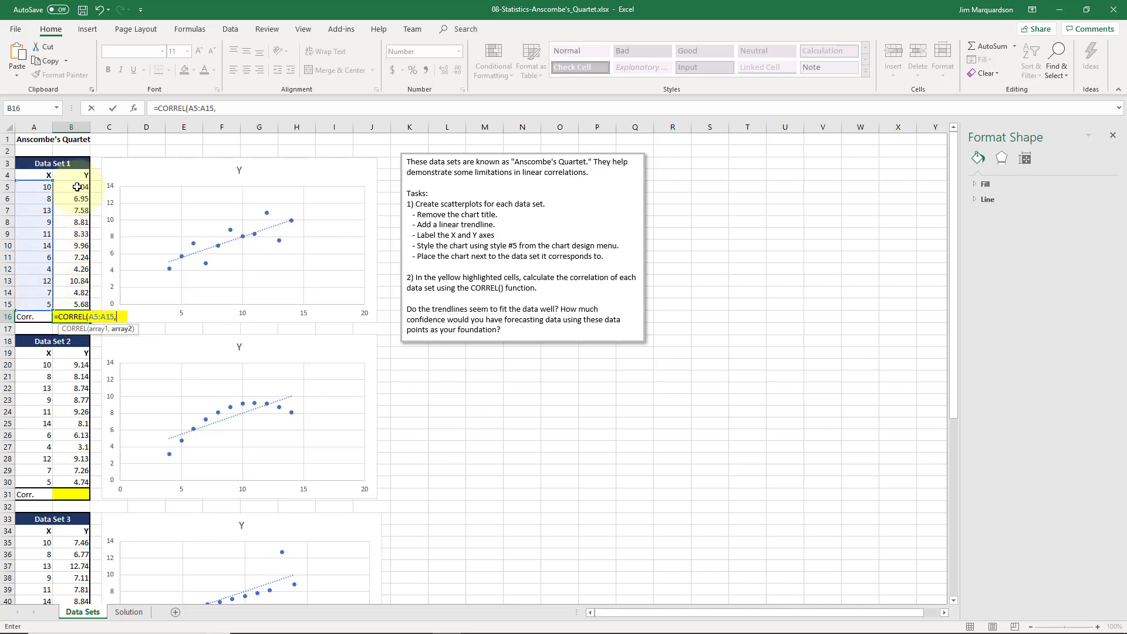
left_click_drag(77, 186, 79, 302)
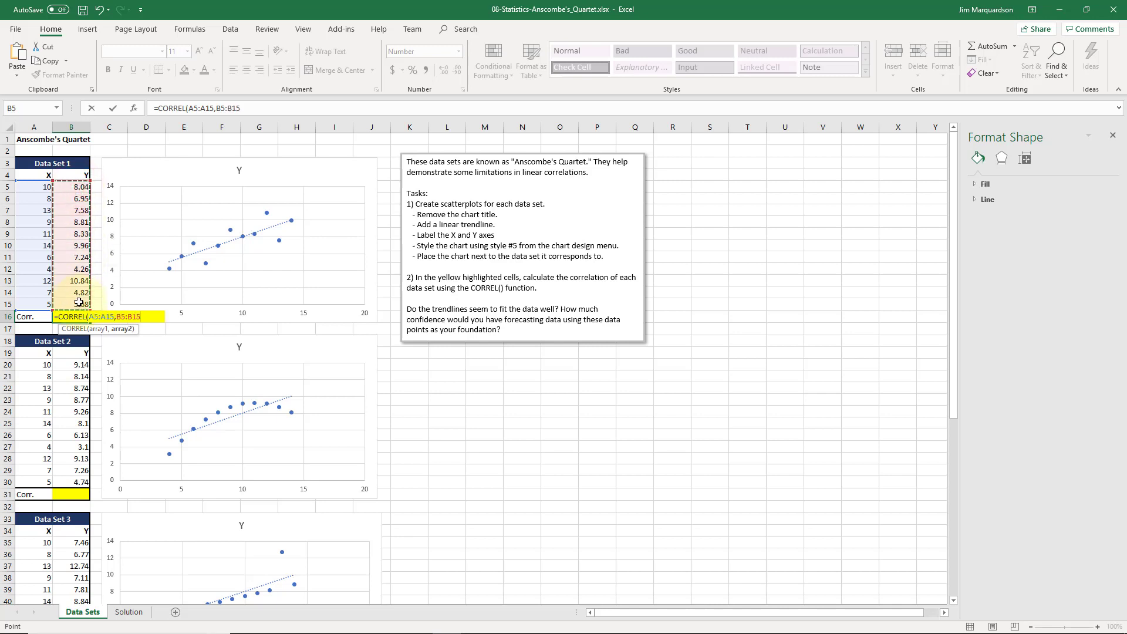
key("Return")
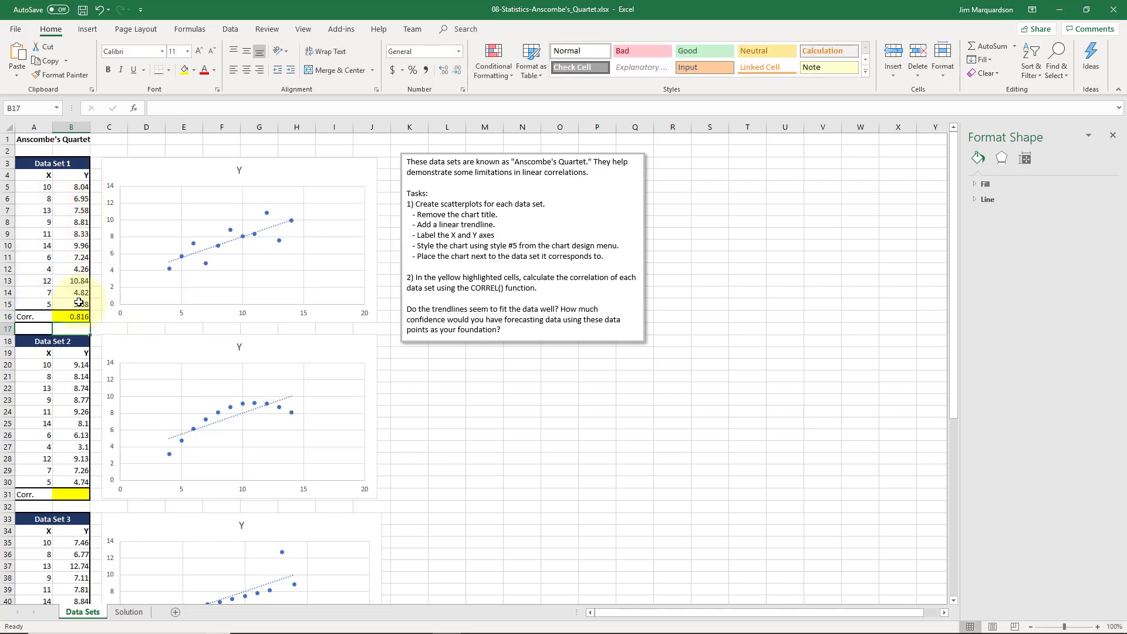
Enter =CORREL(A20:A30,B20:B30) in B31, giving Data Set 2's correlation of 0.816
left_click(69, 494)
scroll(68, 495, "down", 1)
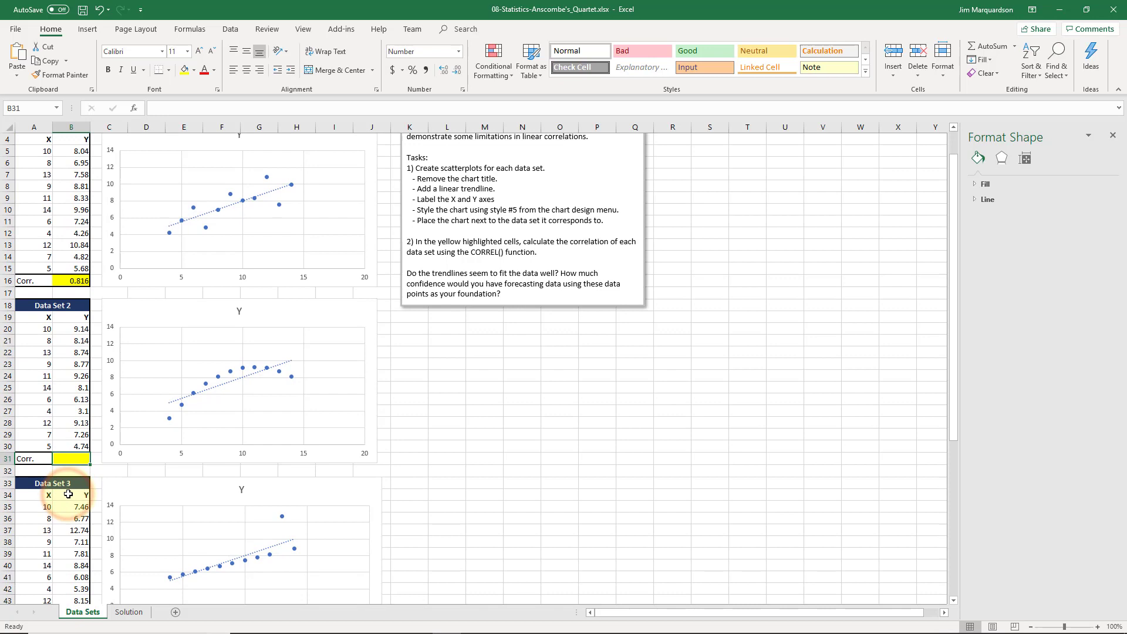
type("=")
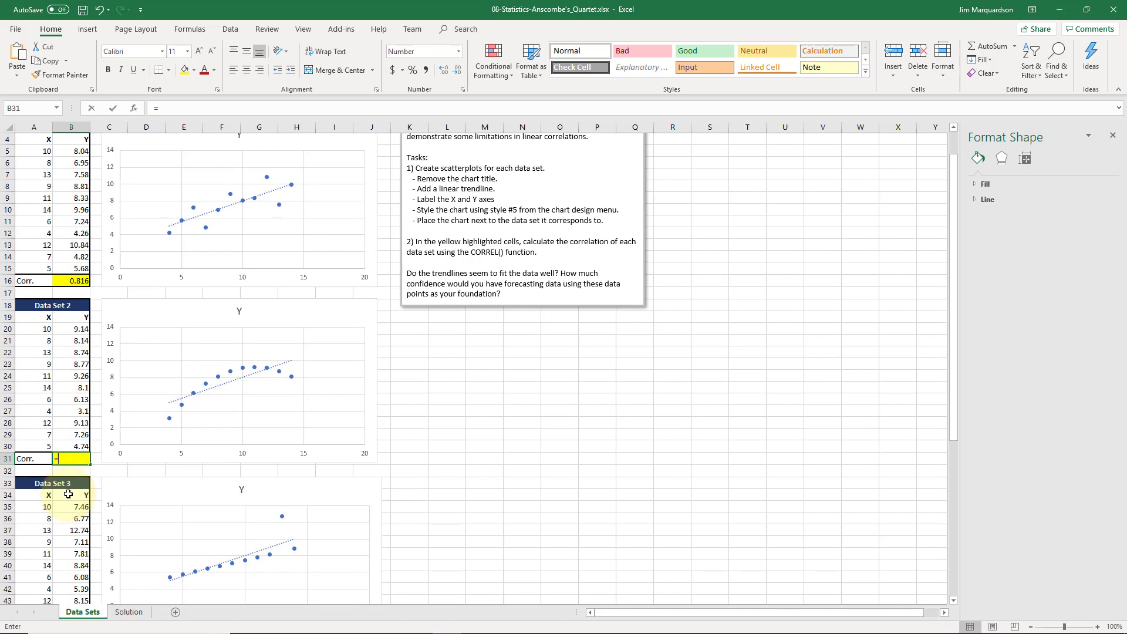
type("corr")
key("Tab")
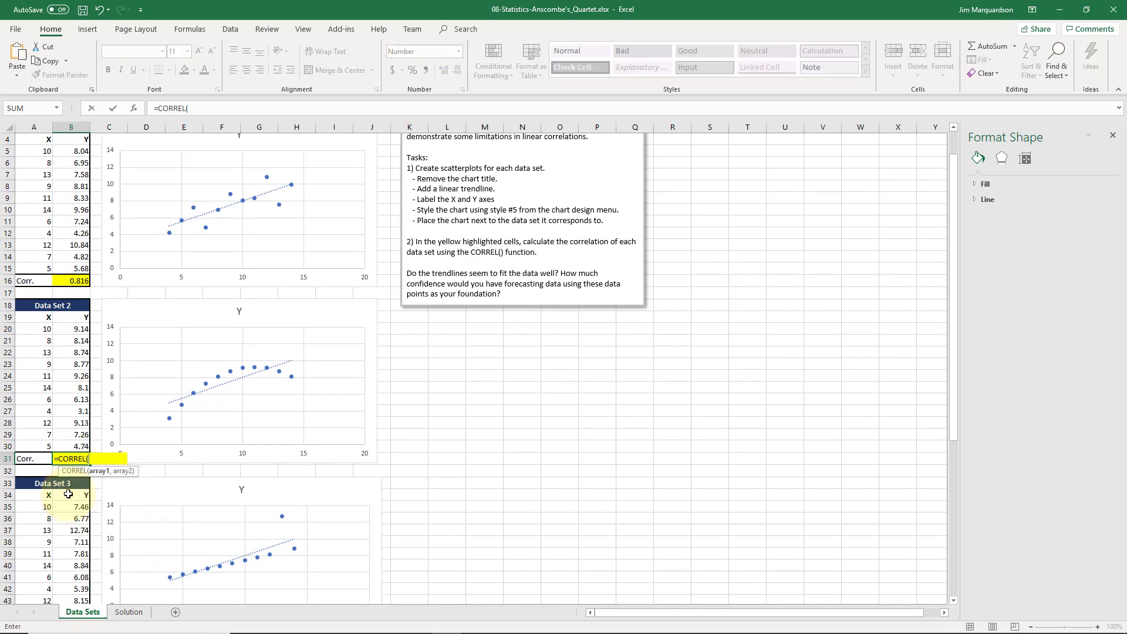
left_click_drag(41, 329, 41, 447)
type(",")
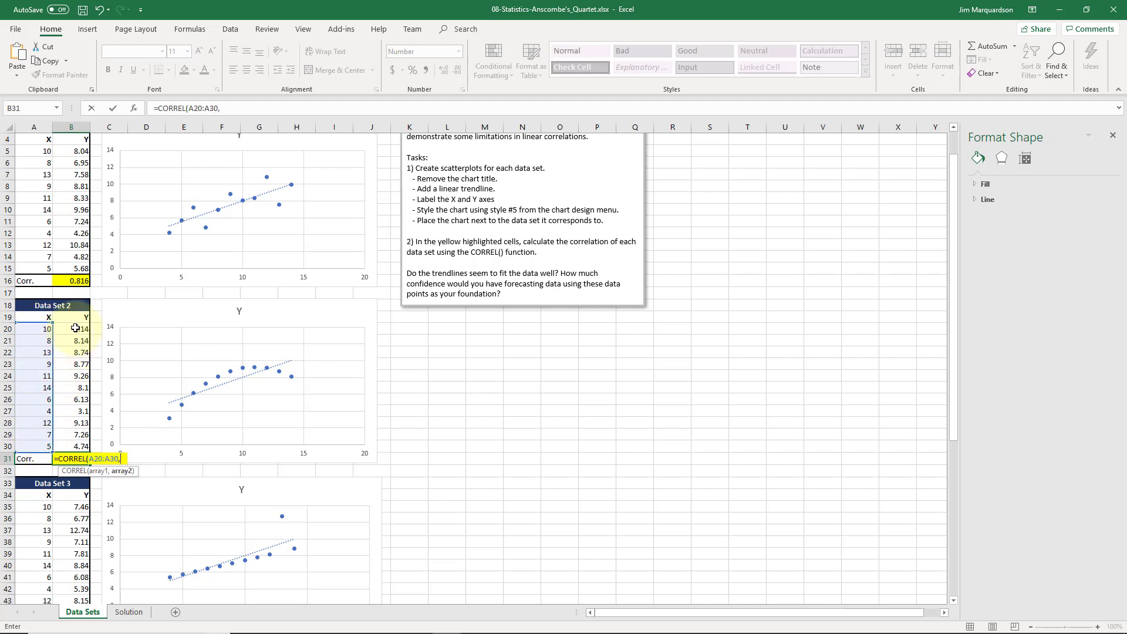
left_click_drag(74, 329, 74, 443)
key("Return")
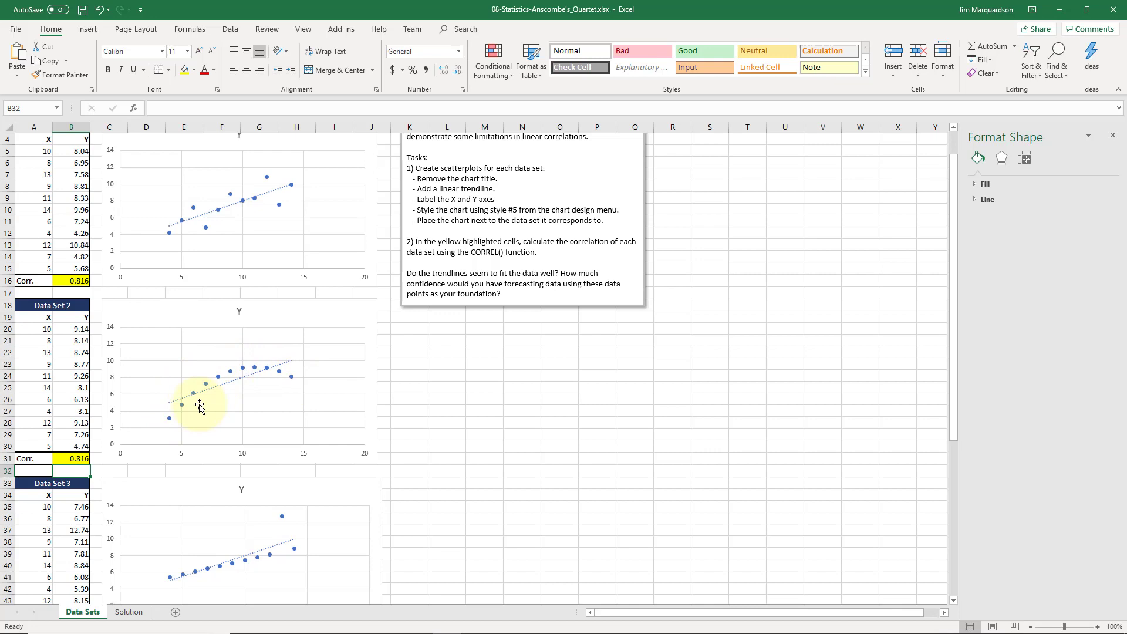
Enter =CORREL(A35:A45,B35:B45) in B46, giving Data Set 3's correlation of 0.816
scroll(129, 443, "down", 3)
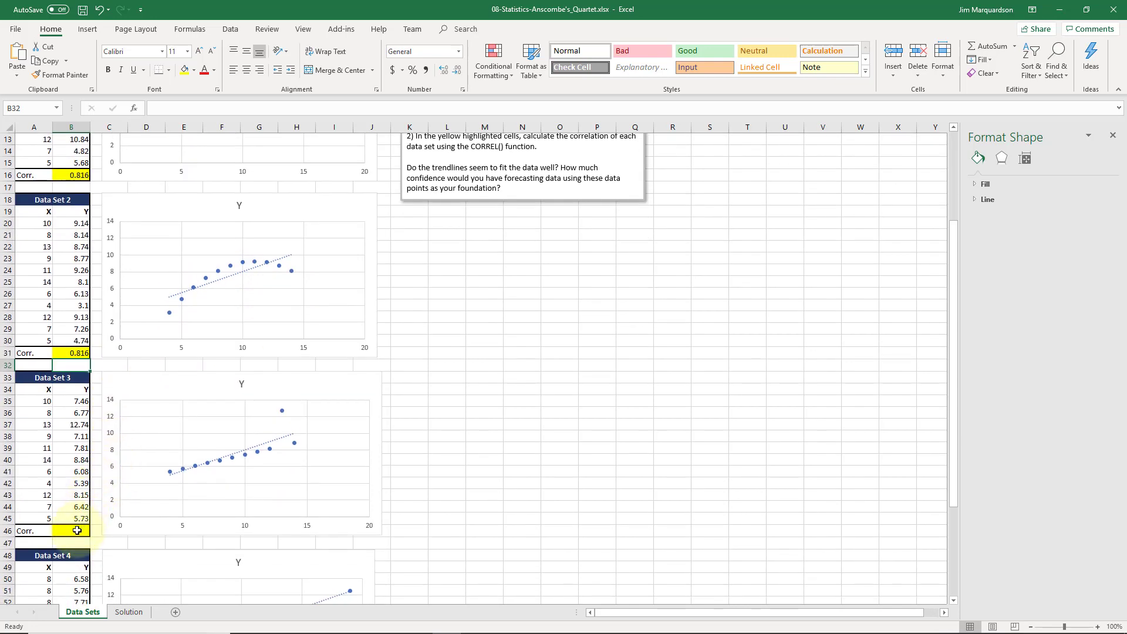
left_click(76, 530)
type("=corre")
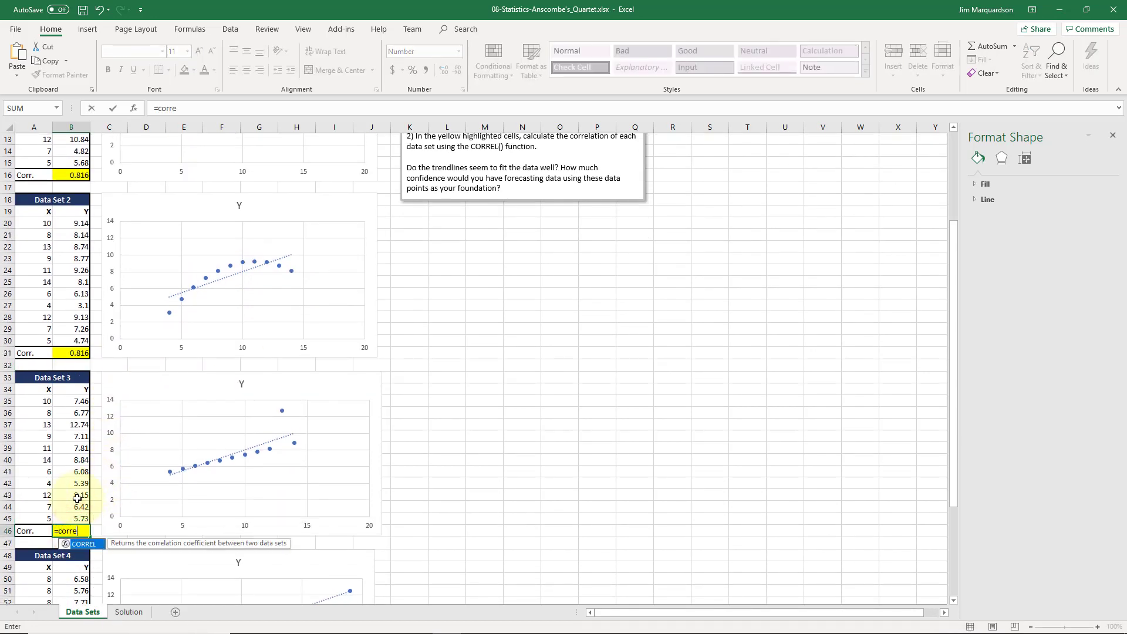
type("l(")
left_click_drag(43, 401, 47, 519)
type(",")
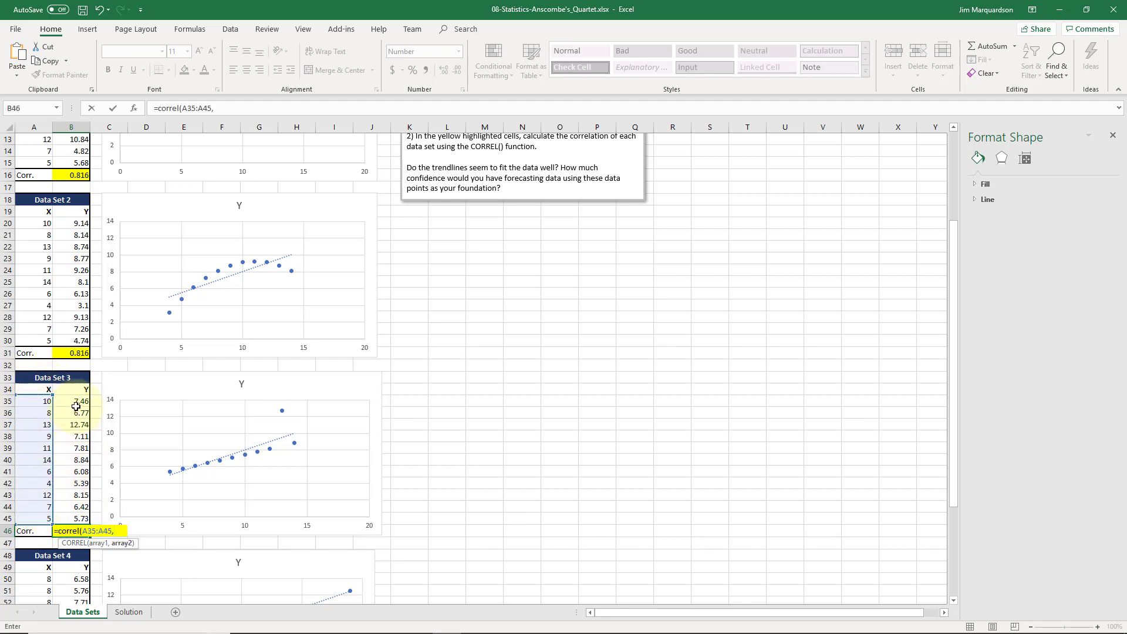
left_click_drag(73, 401, 69, 511)
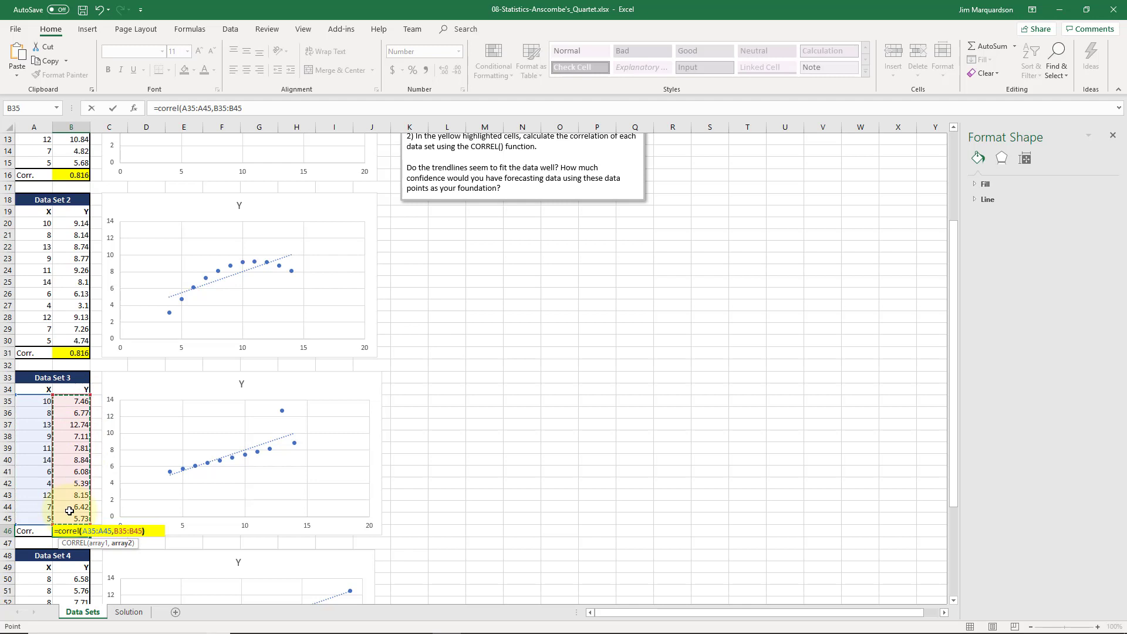
key("Return")
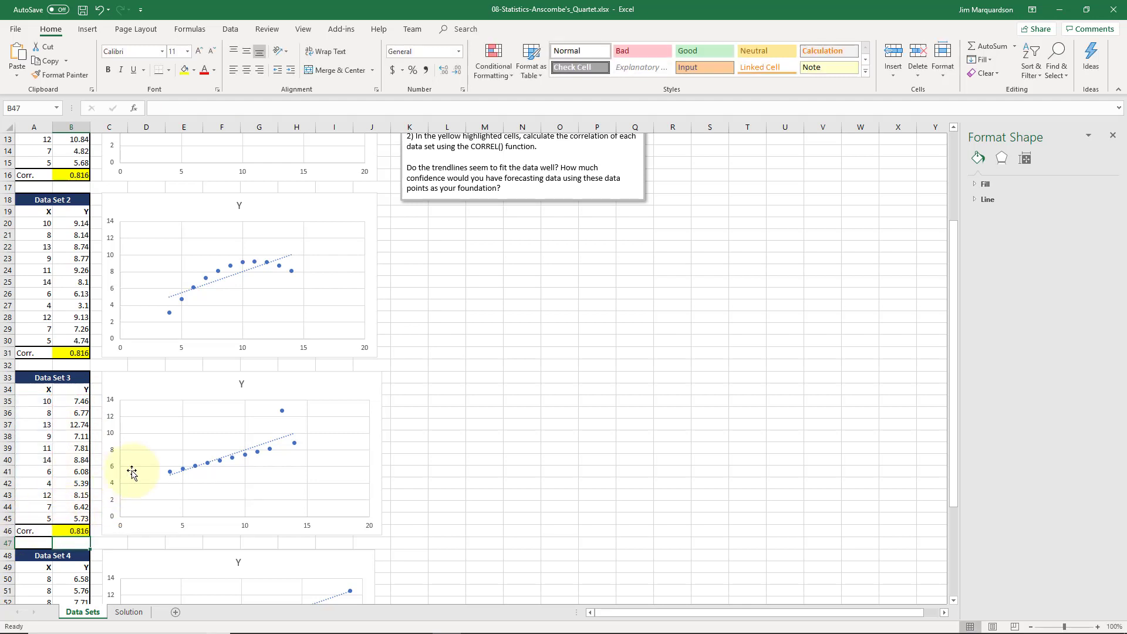
Enter =CORREL(A50:A60,B50:B60) in B61, giving 0.817, and recheck the formula
scroll(213, 473, "up", 2)
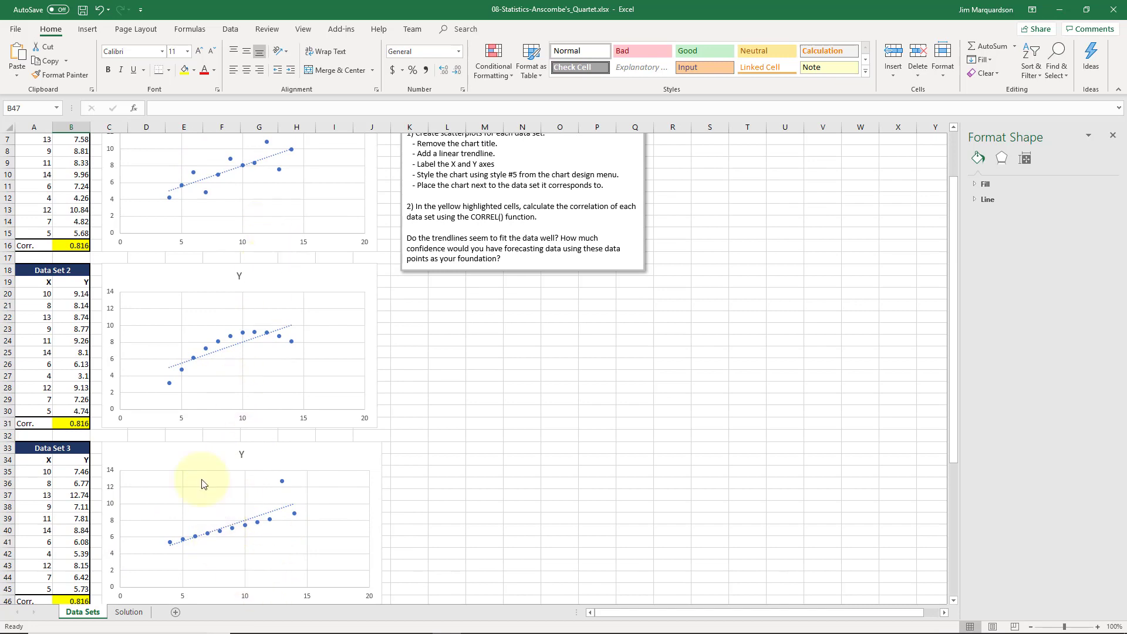
scroll(151, 478, "down", 6)
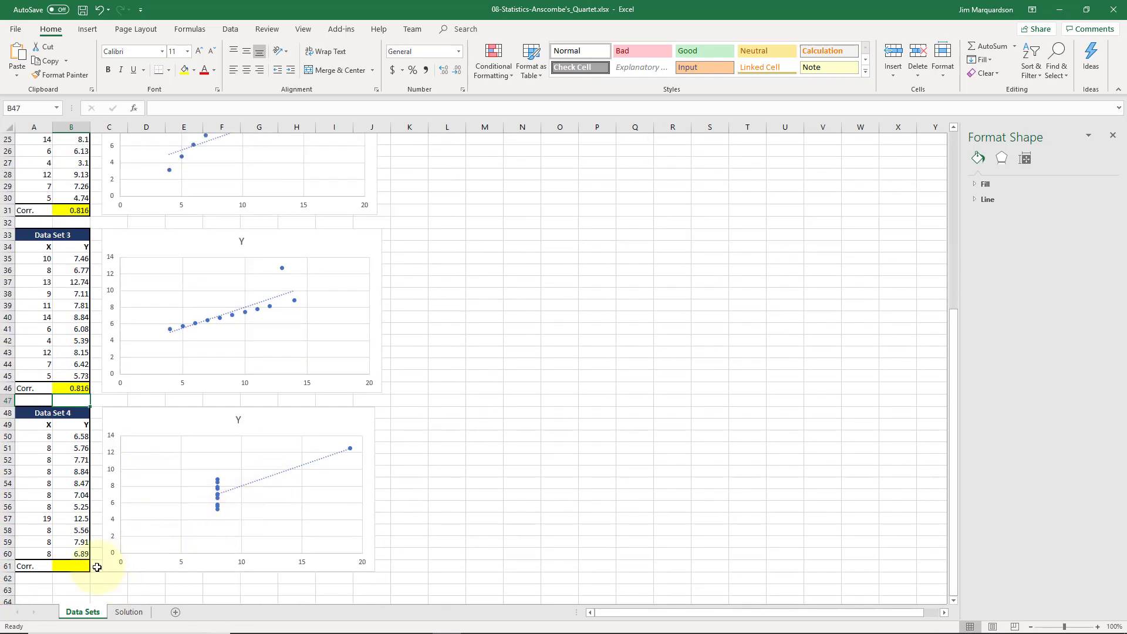
left_click(82, 567)
type("=c")
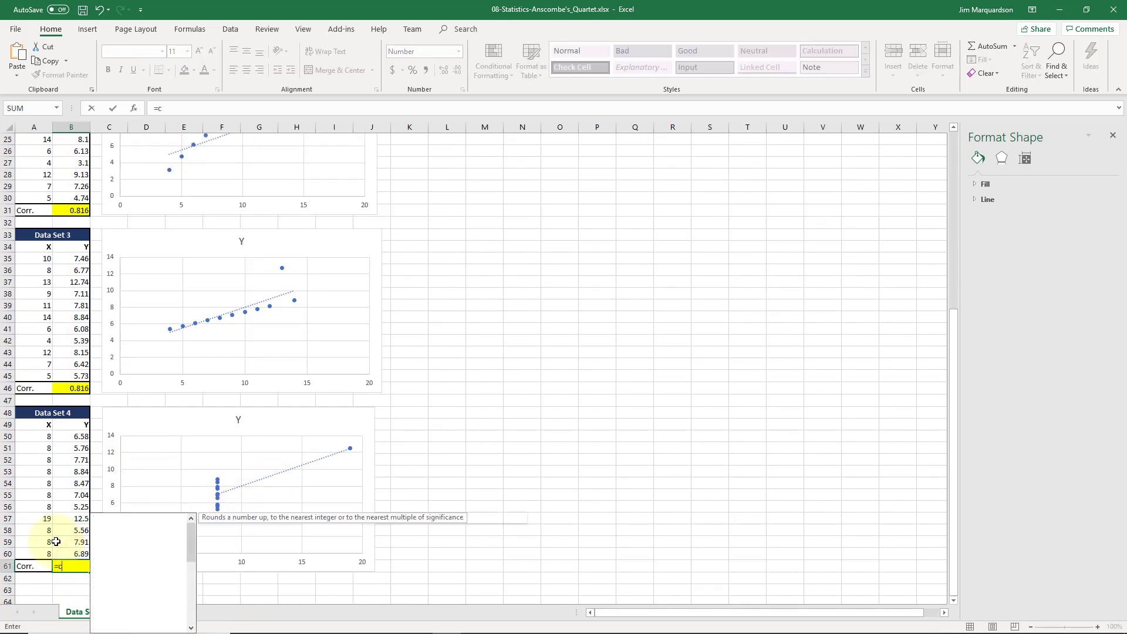
type("orrel(")
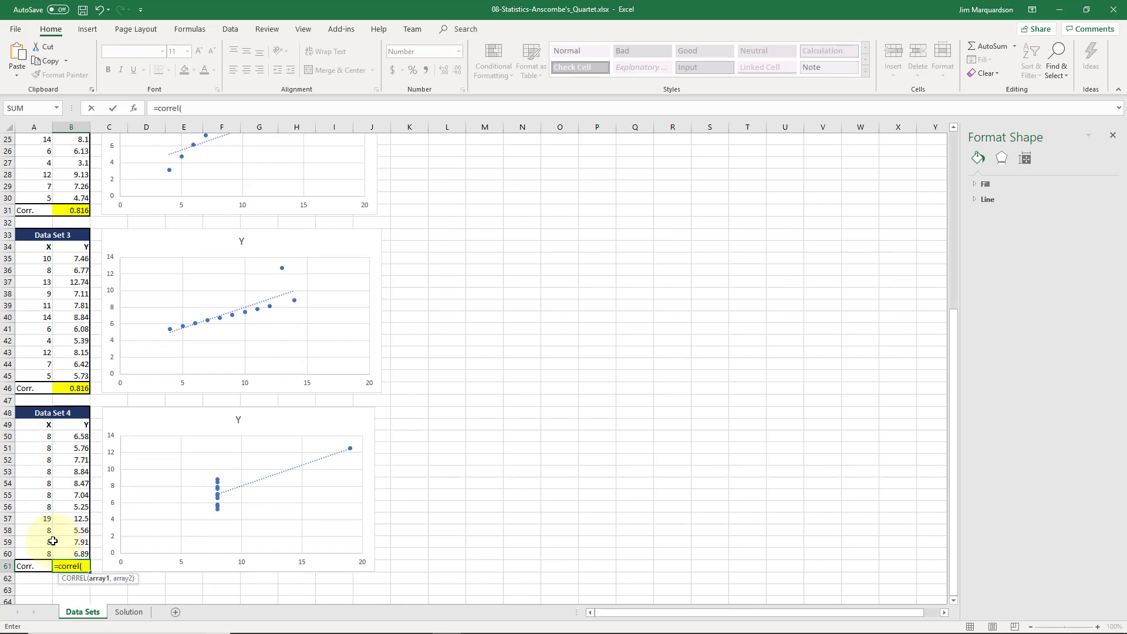
left_click_drag(38, 433, 35, 549)
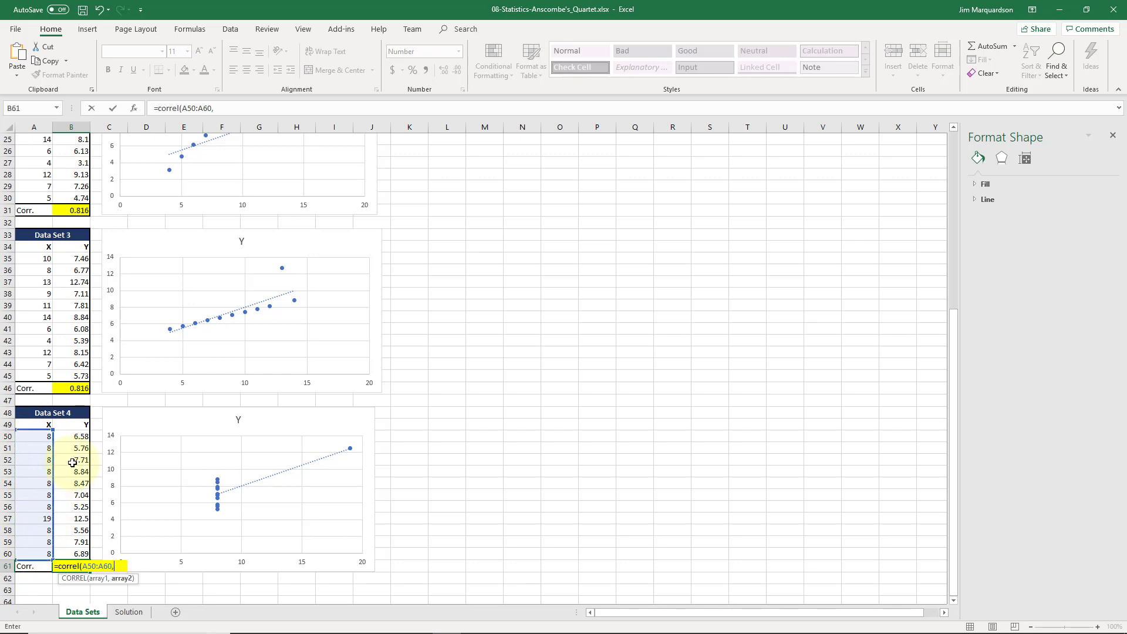
type(",")
left_click_drag(75, 435, 82, 553)
key("Return")
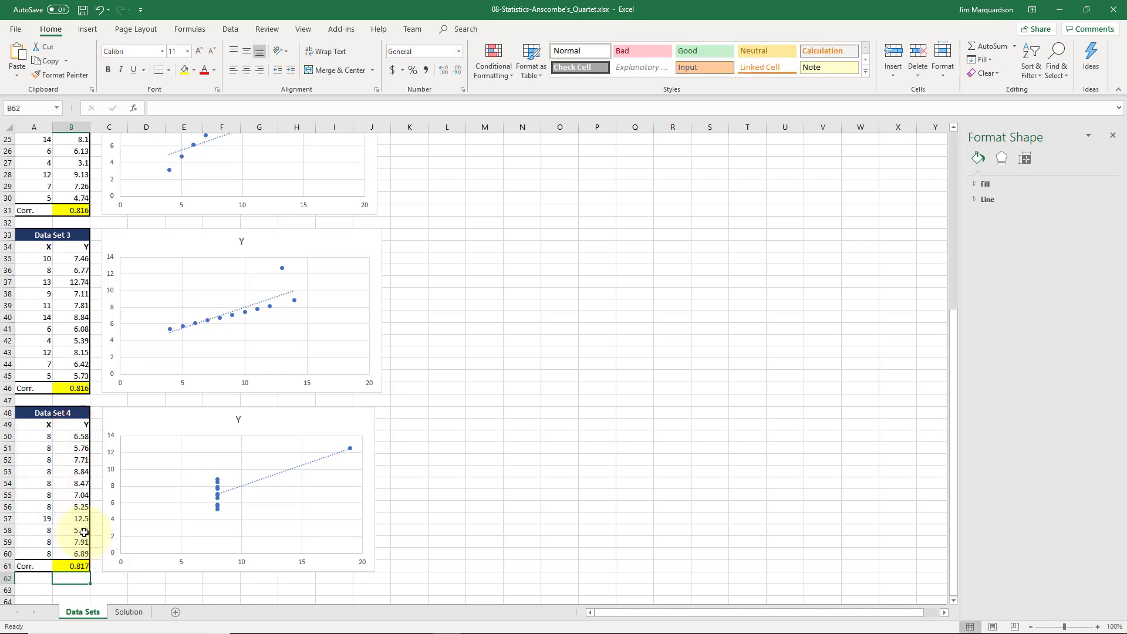
key("Up")
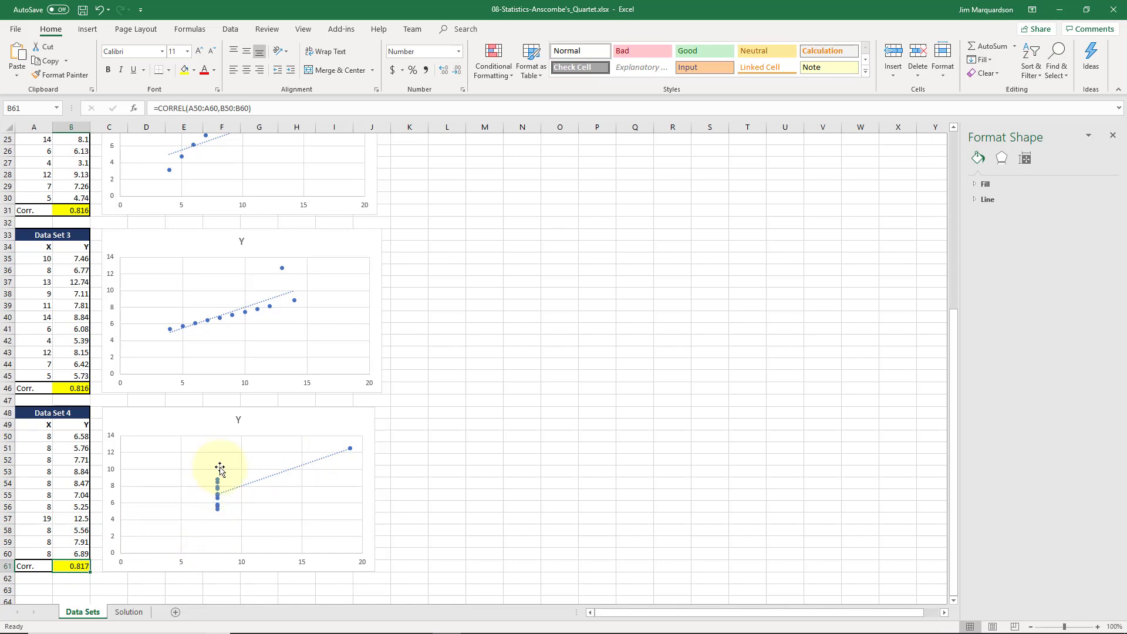
Display the trendline equation on the Data Set 1 chart via the trendline's More Options
scroll(219, 470, "up", 8)
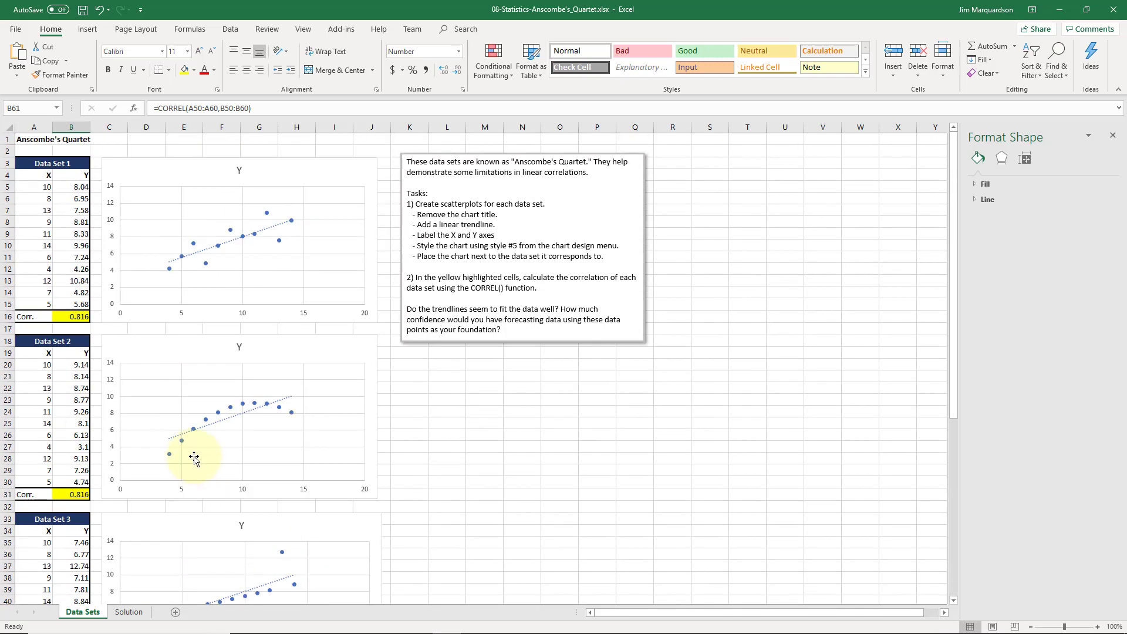
double_click(283, 224)
left_click(401, 166)
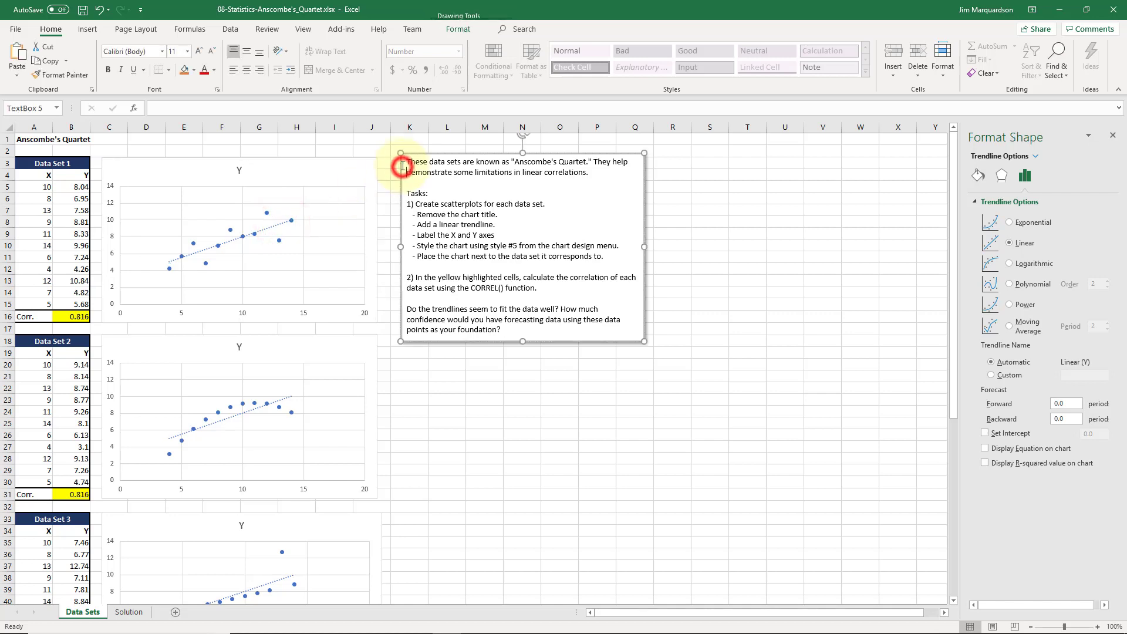
left_click(280, 223)
left_click(280, 224)
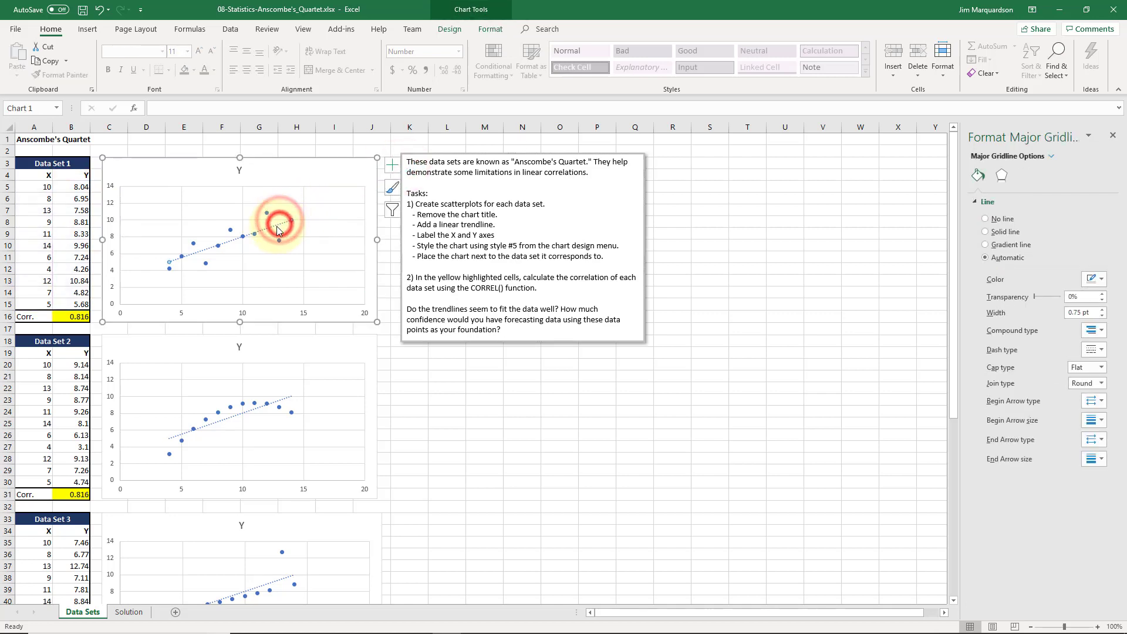
left_click(393, 167)
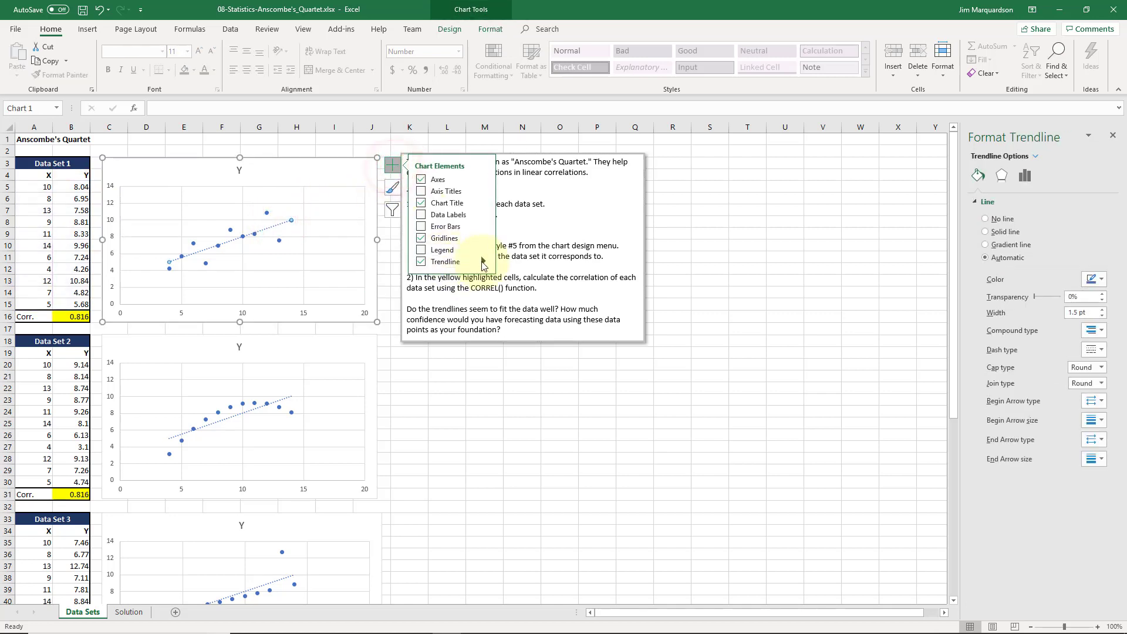
left_click(483, 262)
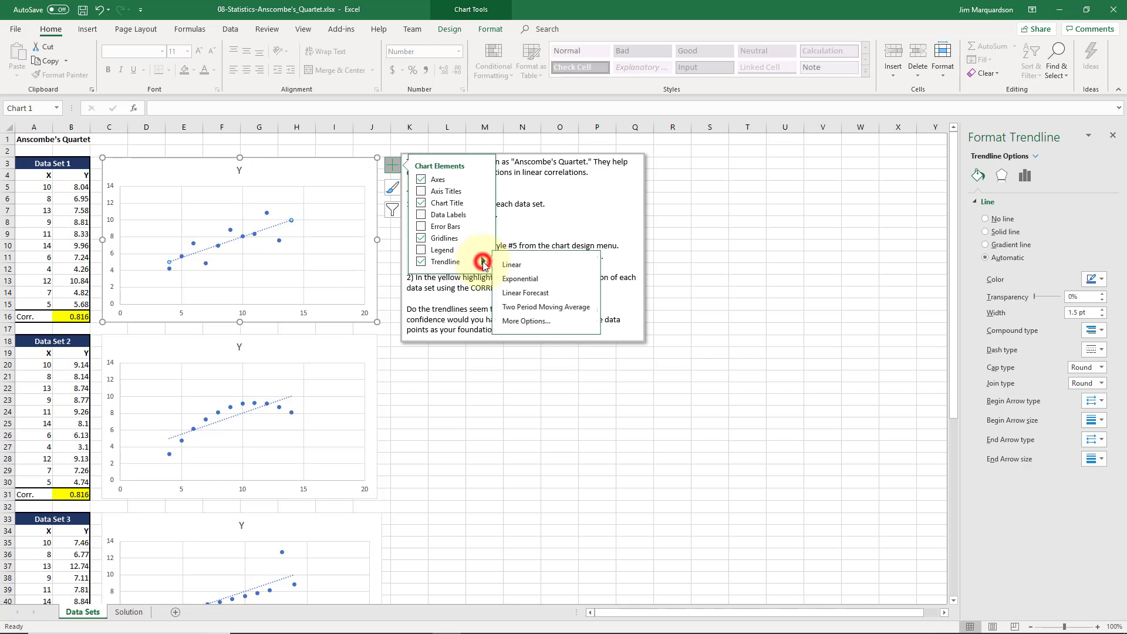
left_click(518, 318)
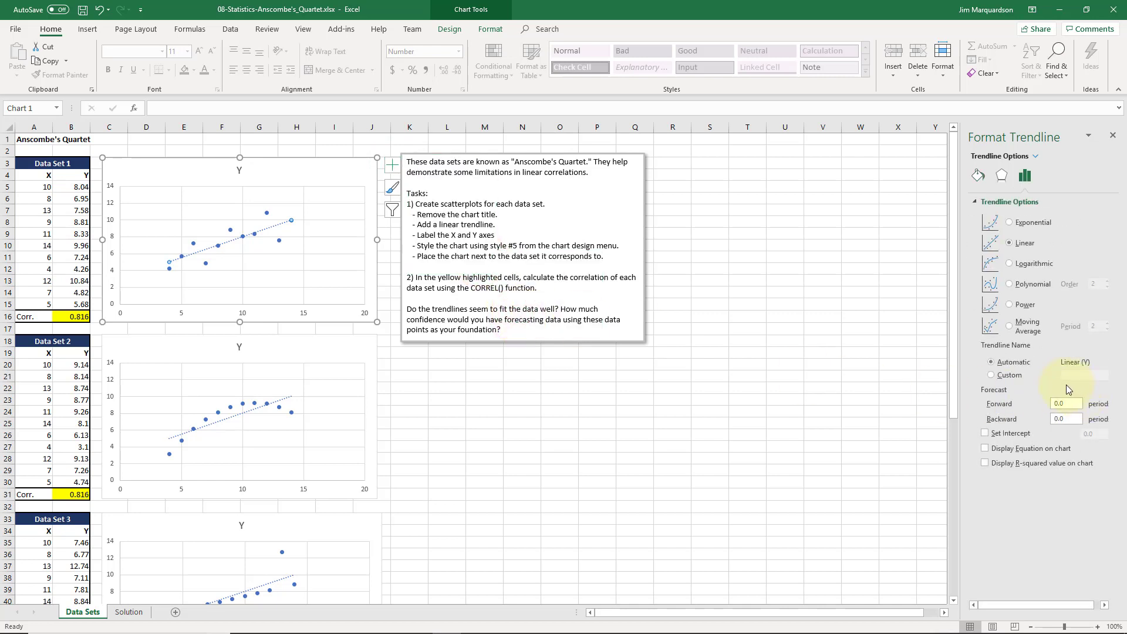
left_click(1018, 451)
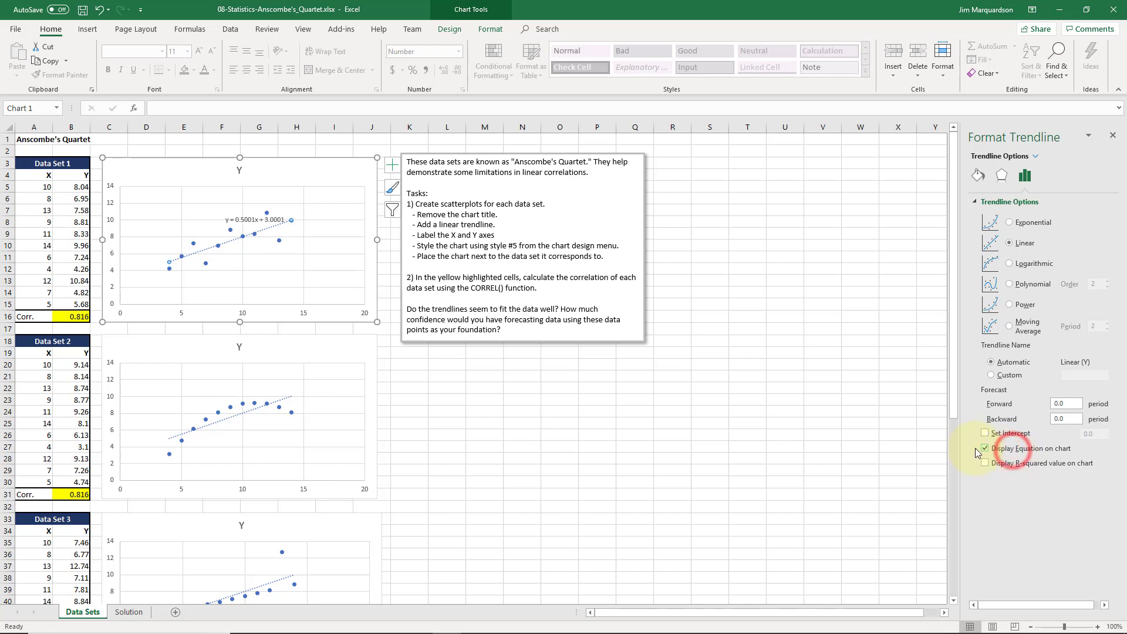
Turn on Display Equation on chart for the Data Set 2 trendline
left_click(351, 348)
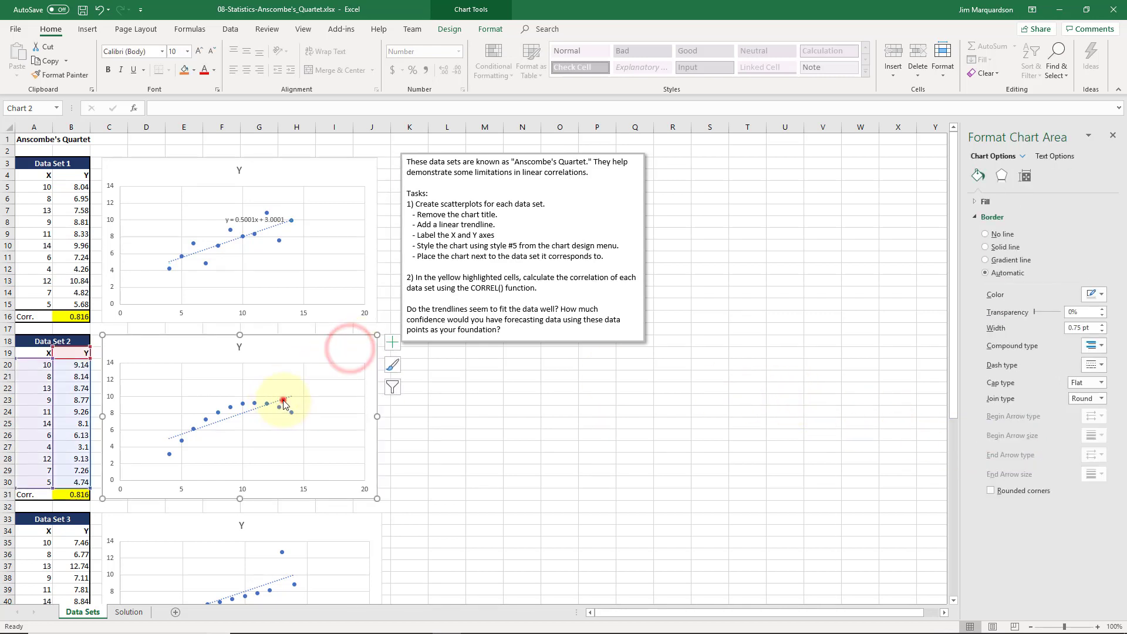
left_click(284, 403)
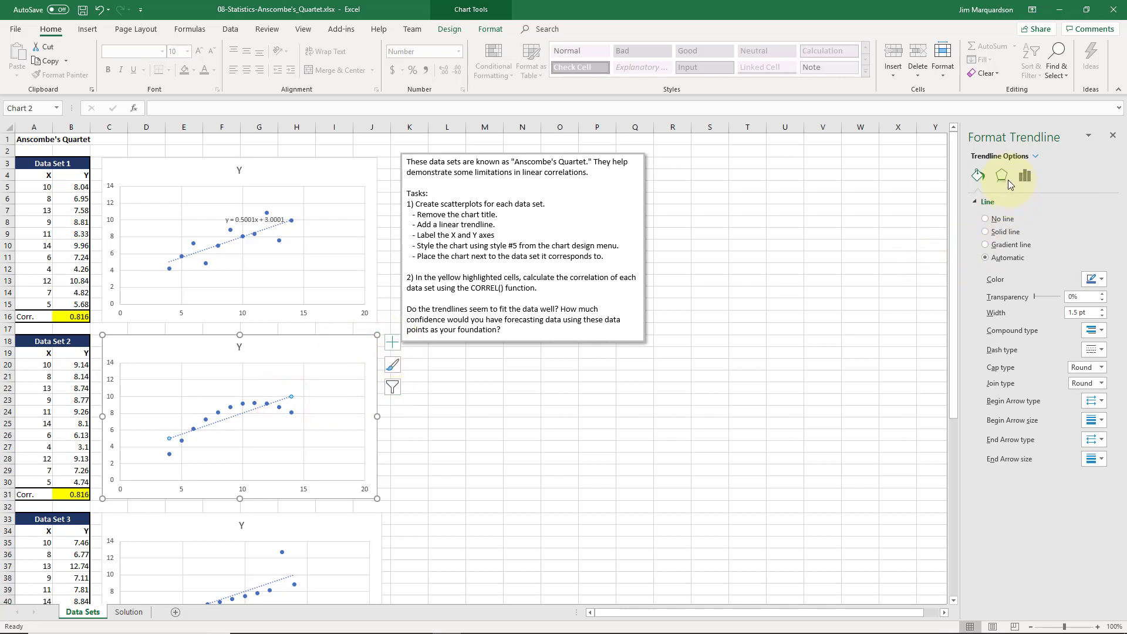
left_click(1026, 177)
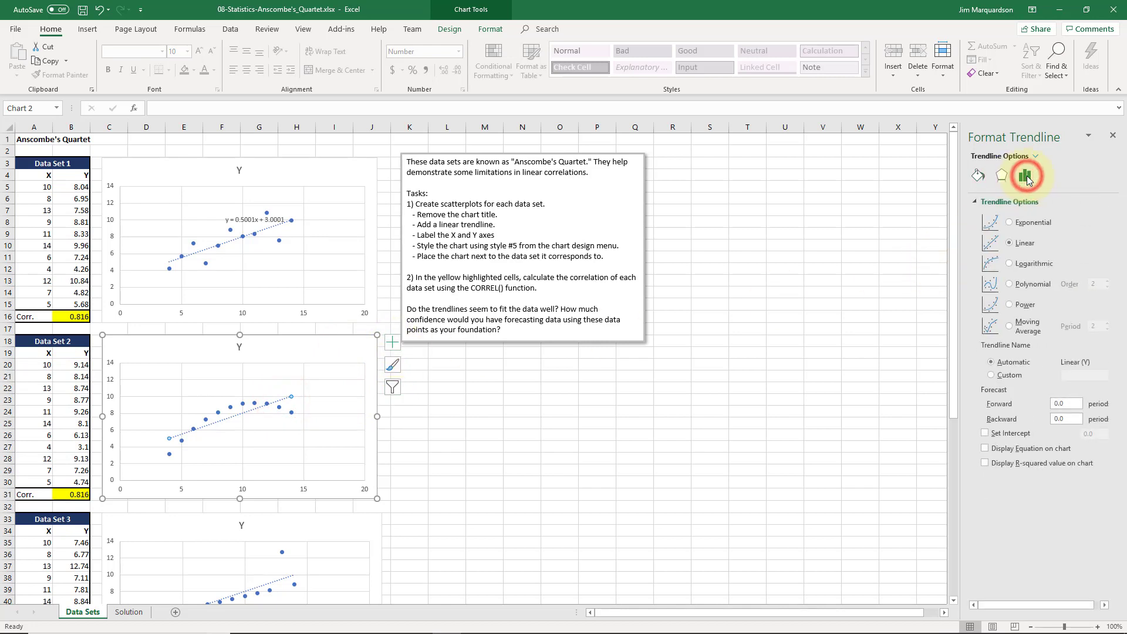
left_click(986, 449)
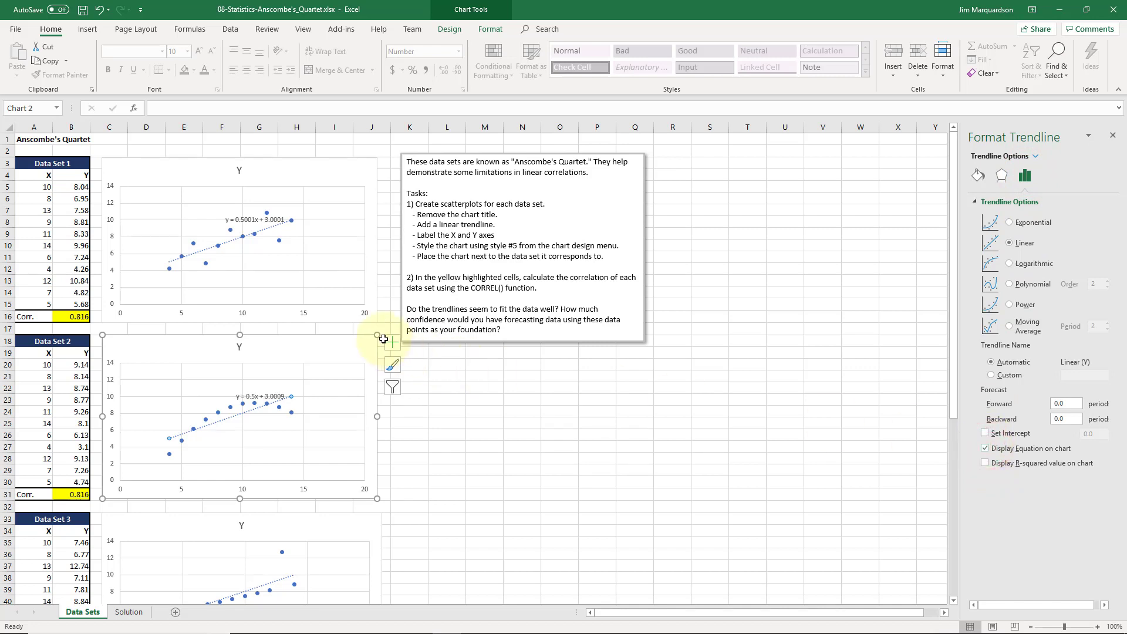
Show equations on the Data Set 3 and 4 trendlines (y = 0.4997x + 3.0025, y = 0.4999x + 3.0017)
scroll(384, 339, "down", 4)
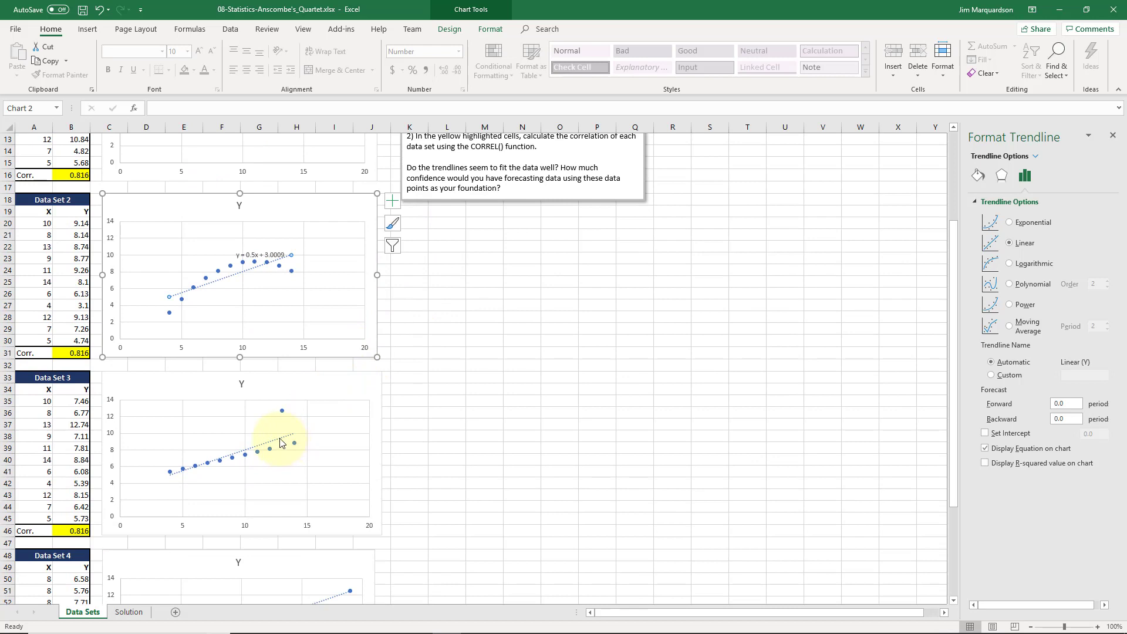
left_click(280, 442)
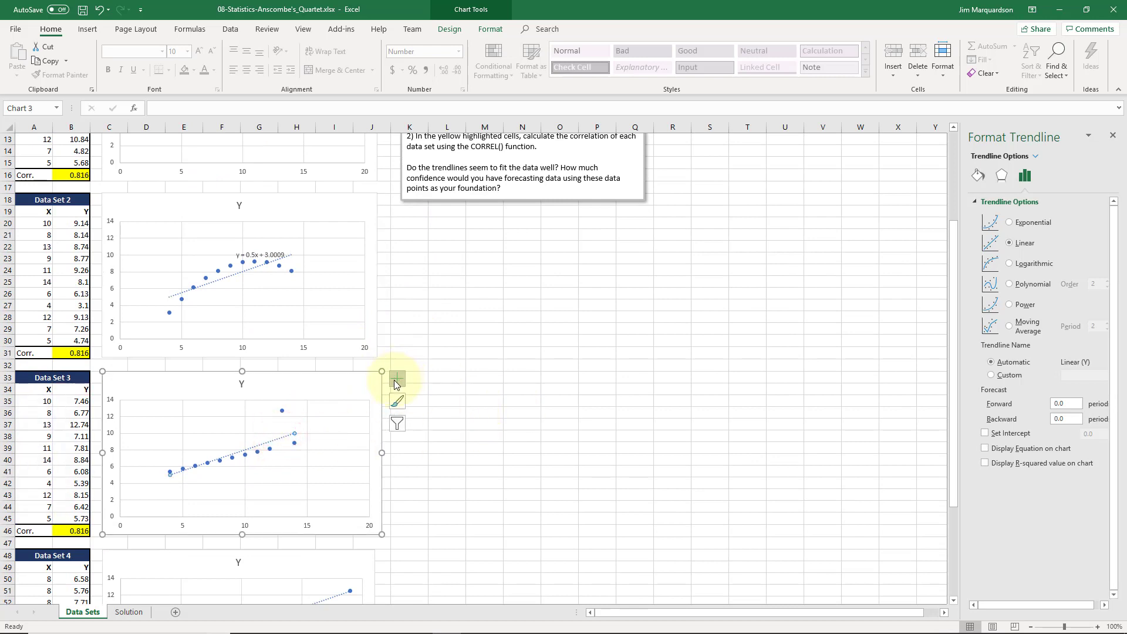
left_click(984, 449)
scroll(320, 419, "down", 4)
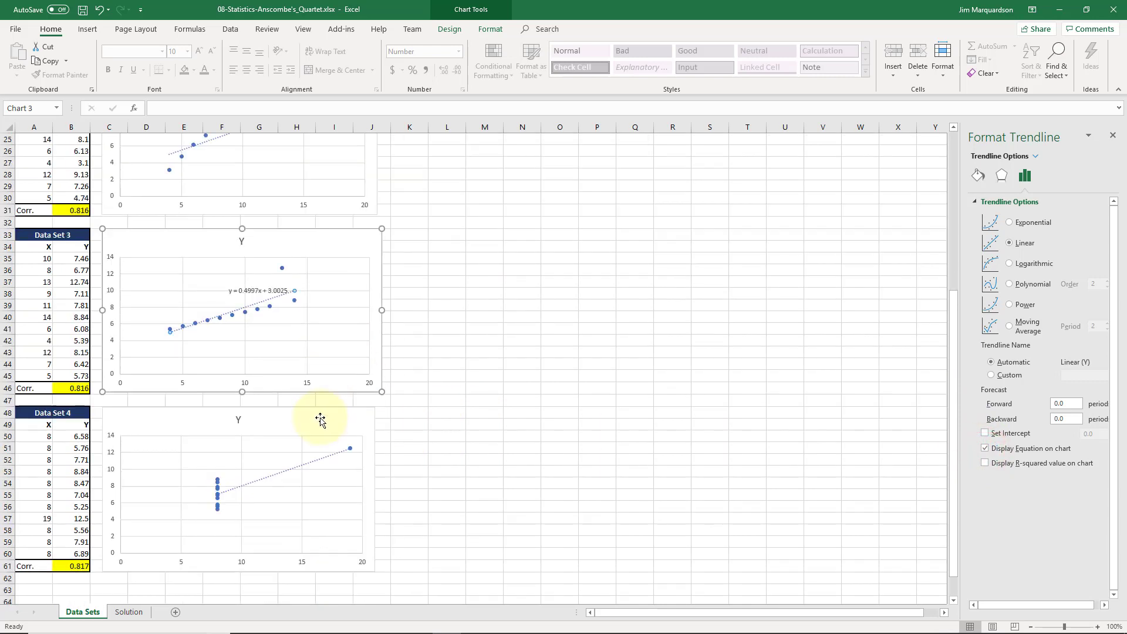
left_click(327, 455)
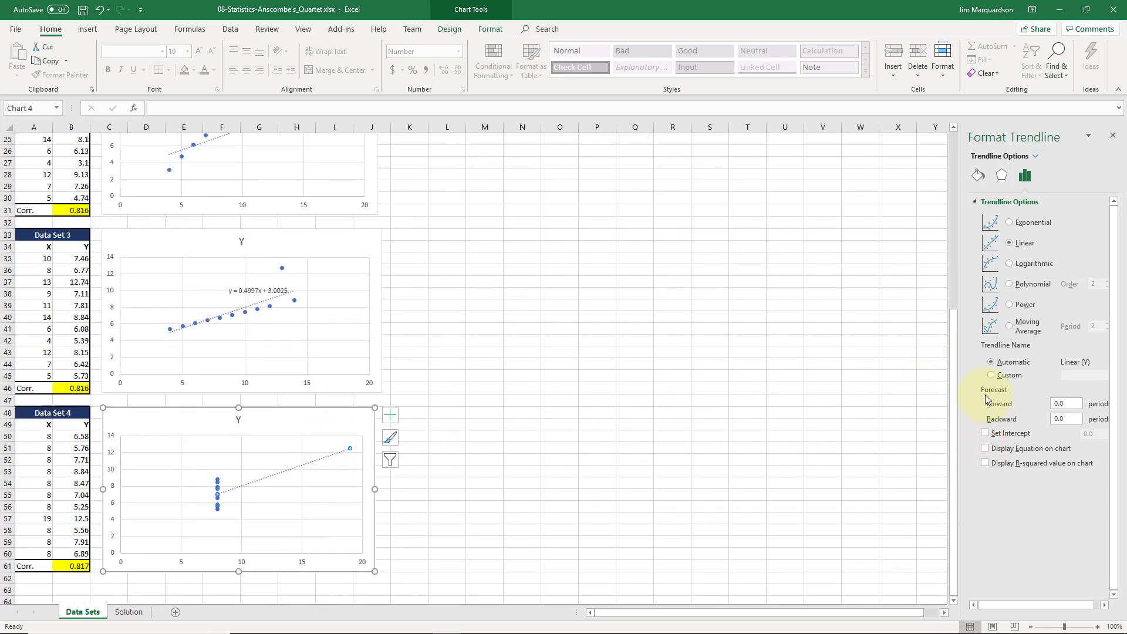
left_click(985, 448)
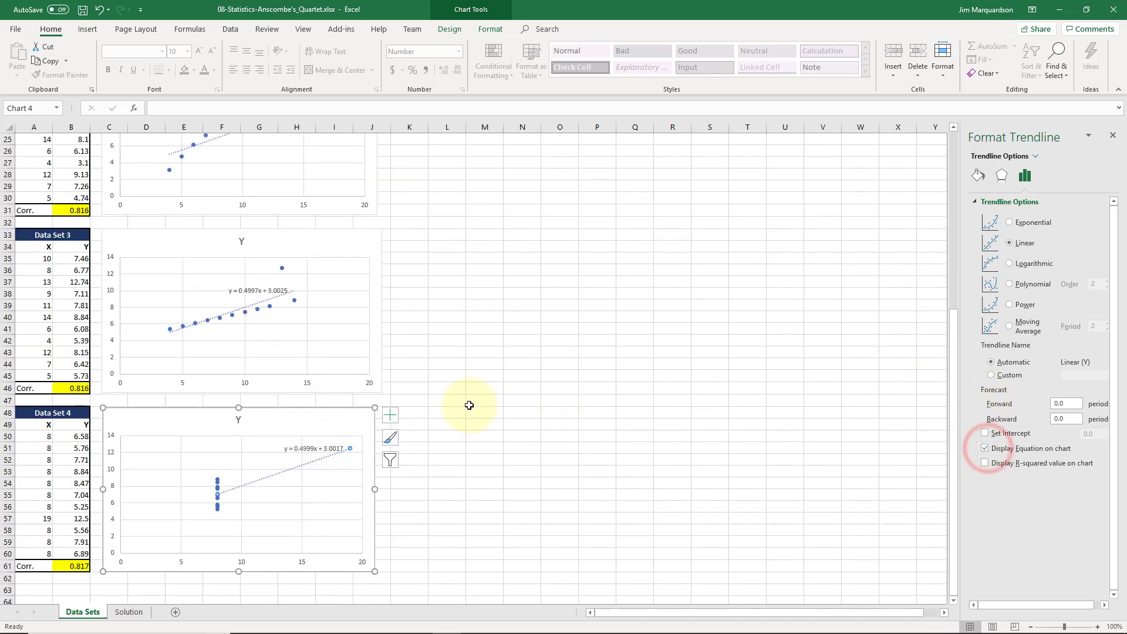
scroll(464, 400, "up", 3)
scroll(434, 381, "up", 1)
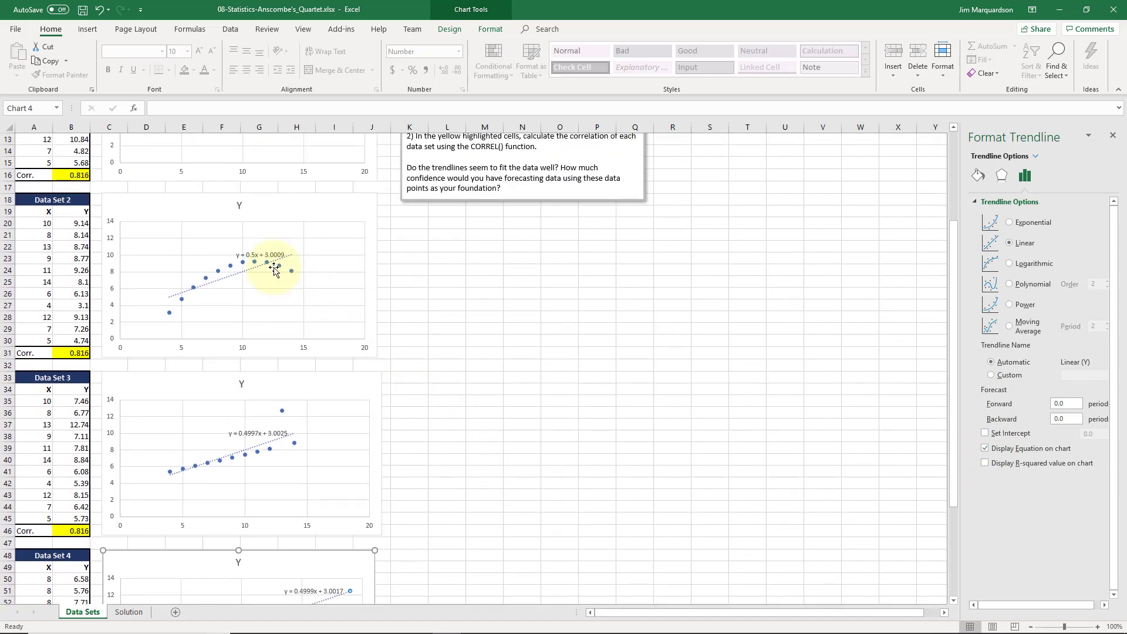
scroll(274, 269, "up", 3)
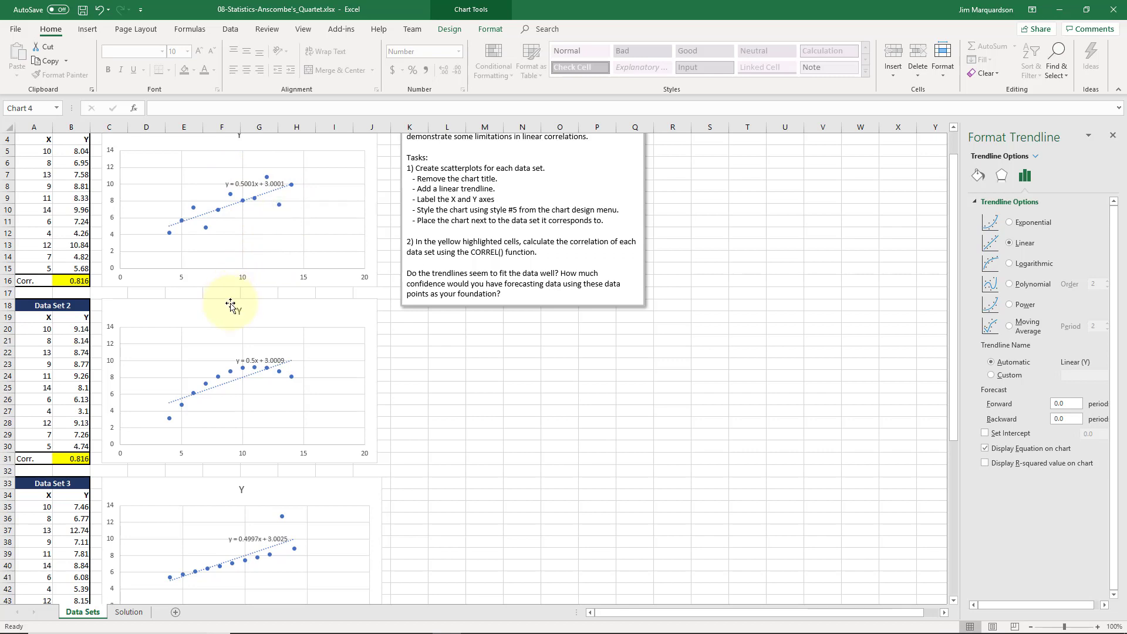
scroll(260, 290, "down", 6)
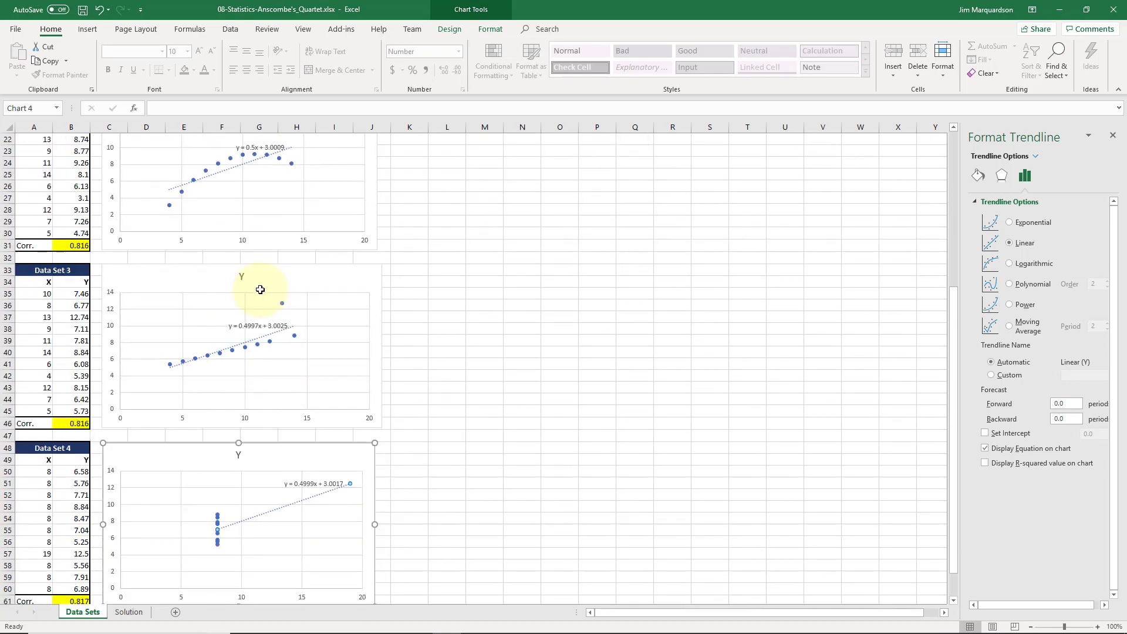
scroll(260, 292, "down", 1)
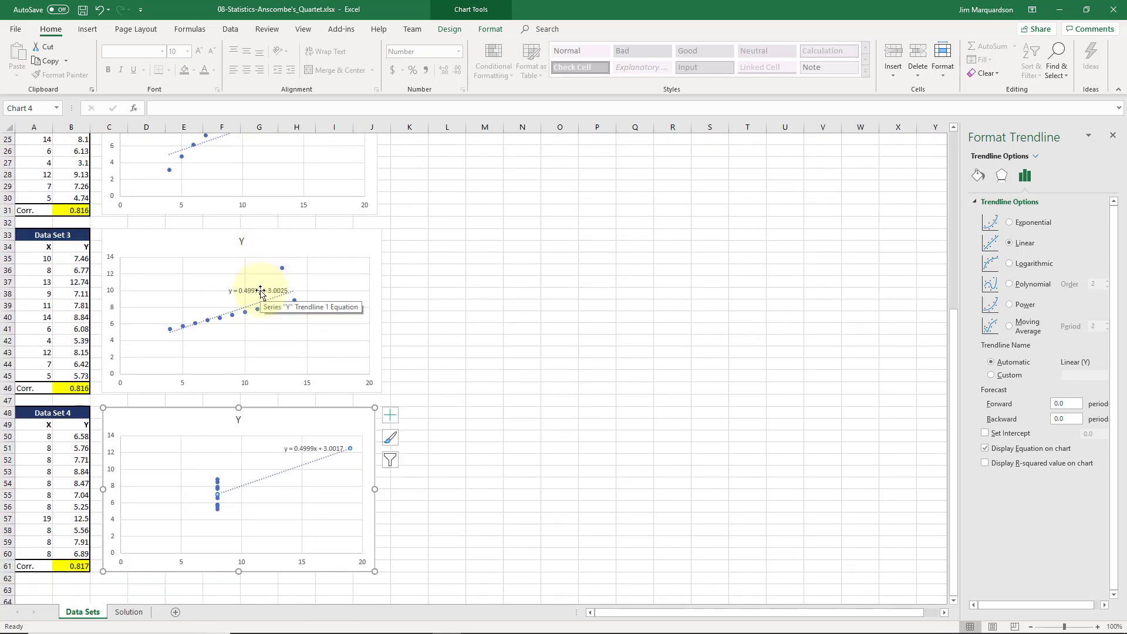
left_click(261, 291)
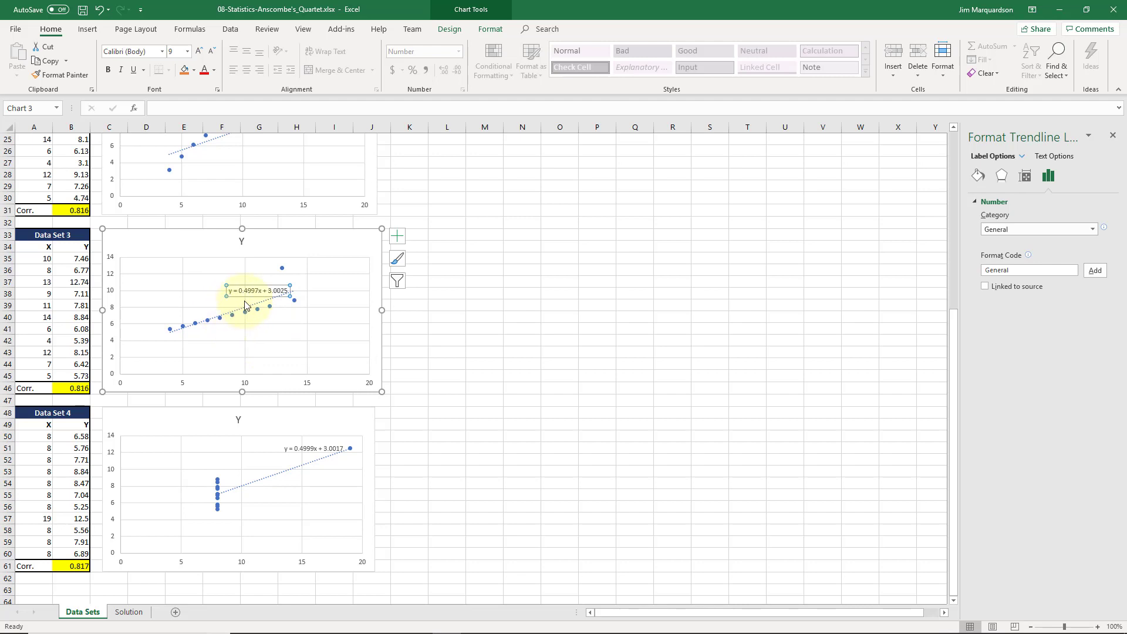
left_click(314, 455)
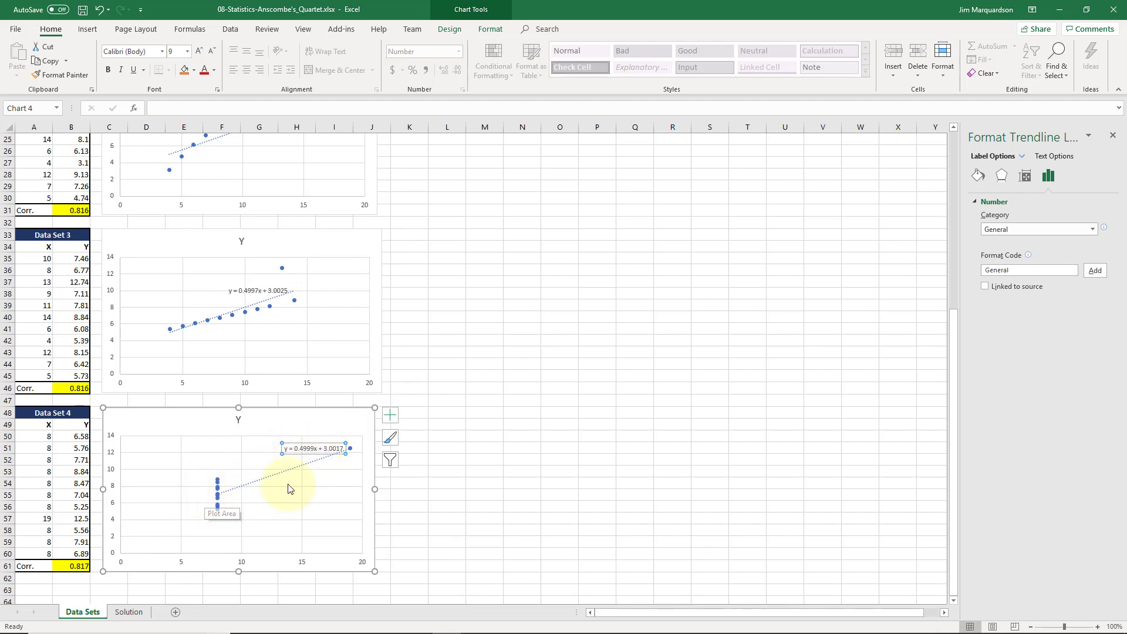
scroll(288, 405, "up", 3)
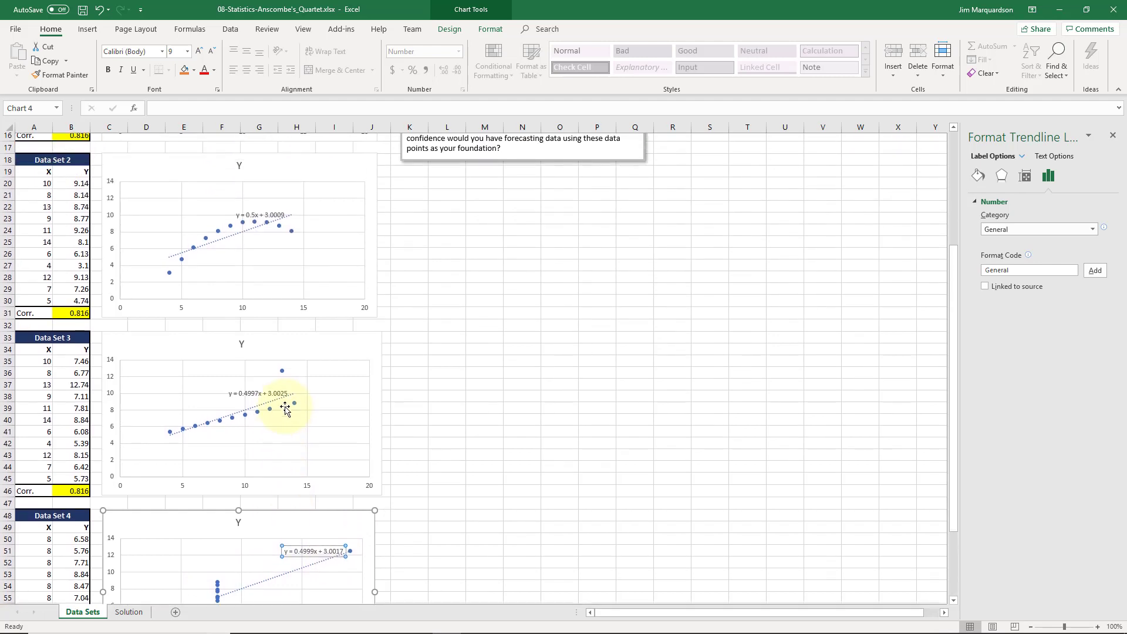
scroll(285, 408, "up", 3)
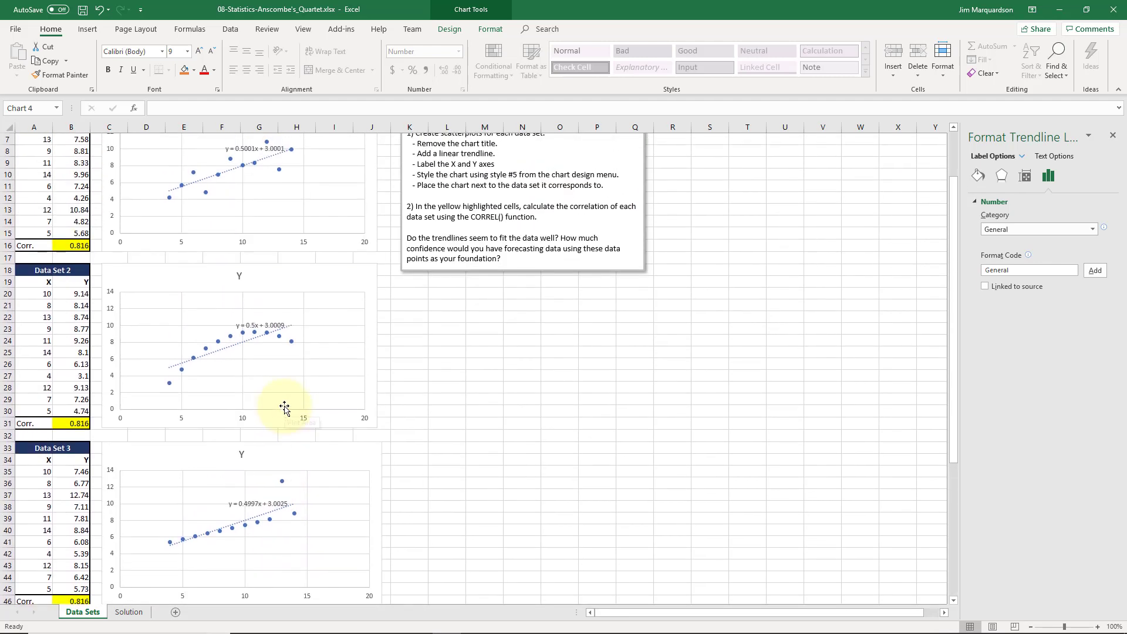
scroll(284, 408, "up", 2)
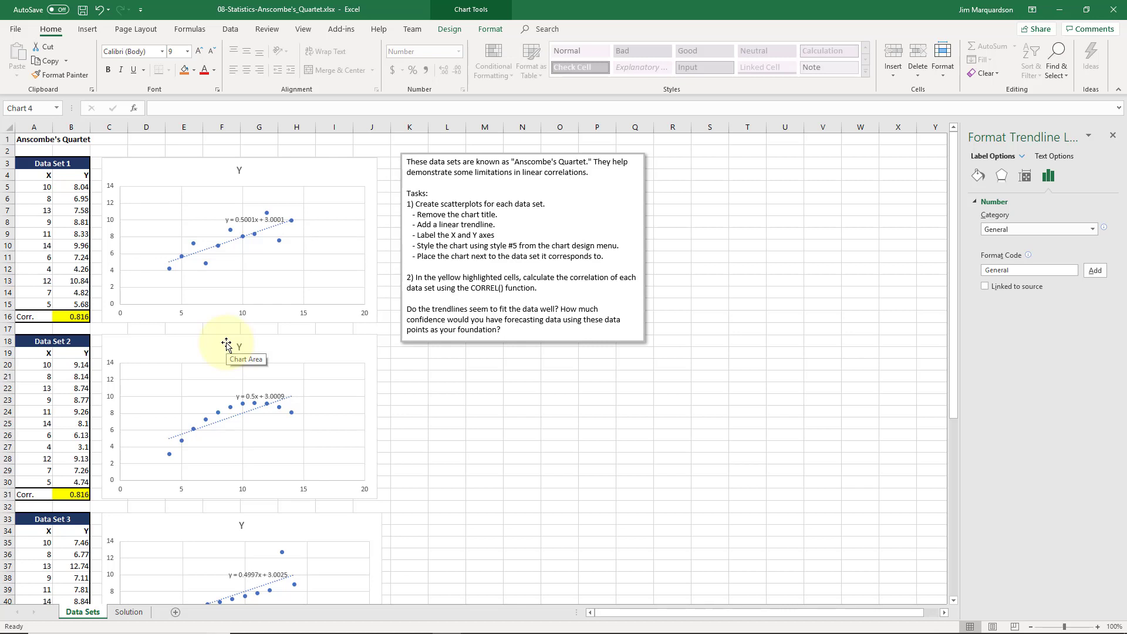
scroll(227, 352, "down", 4)
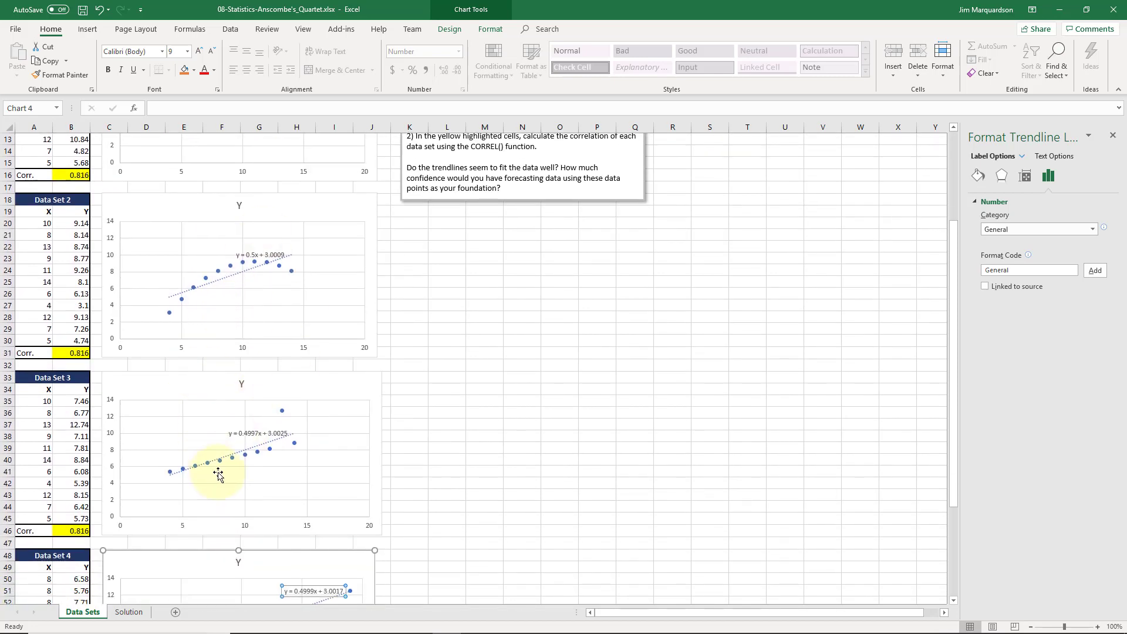
scroll(220, 463, "down", 6)
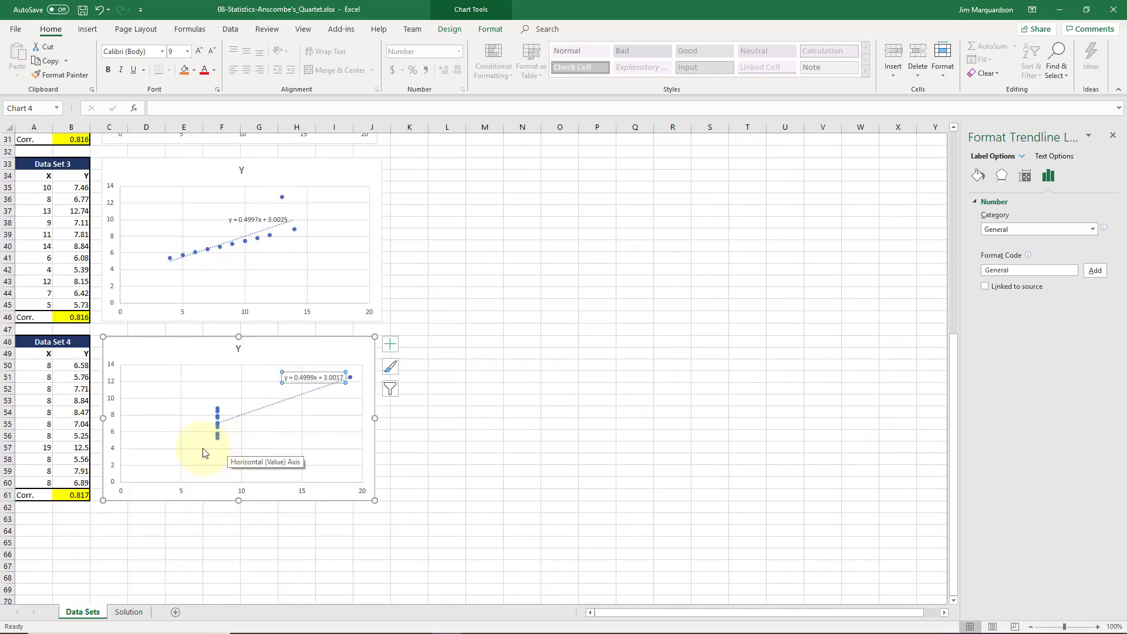
left_click(71, 424)
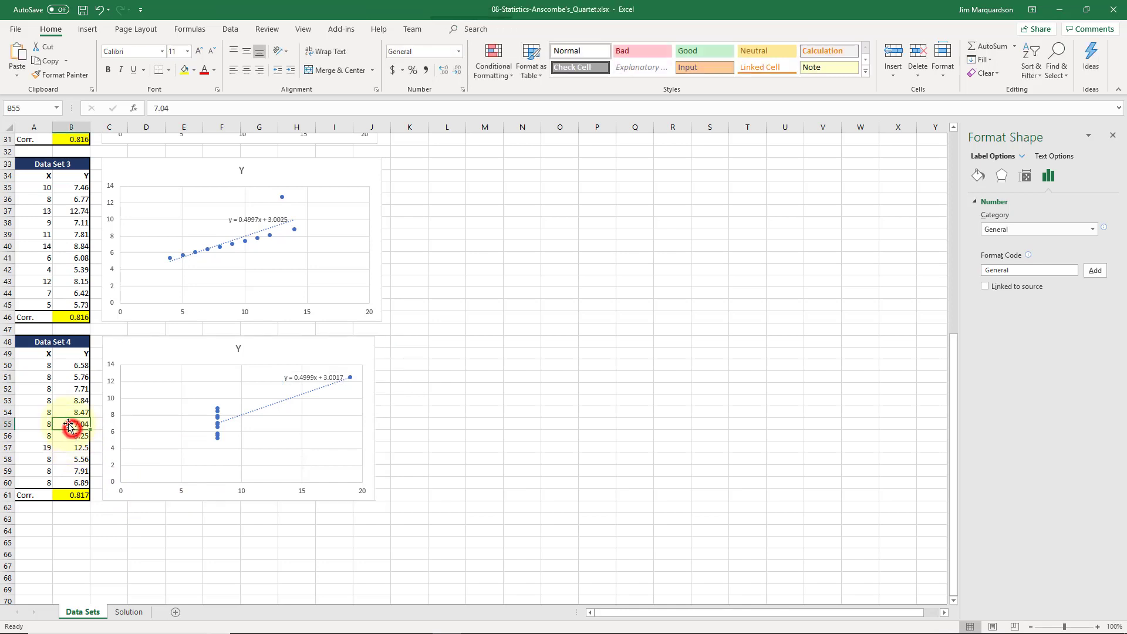
left_click(42, 365)
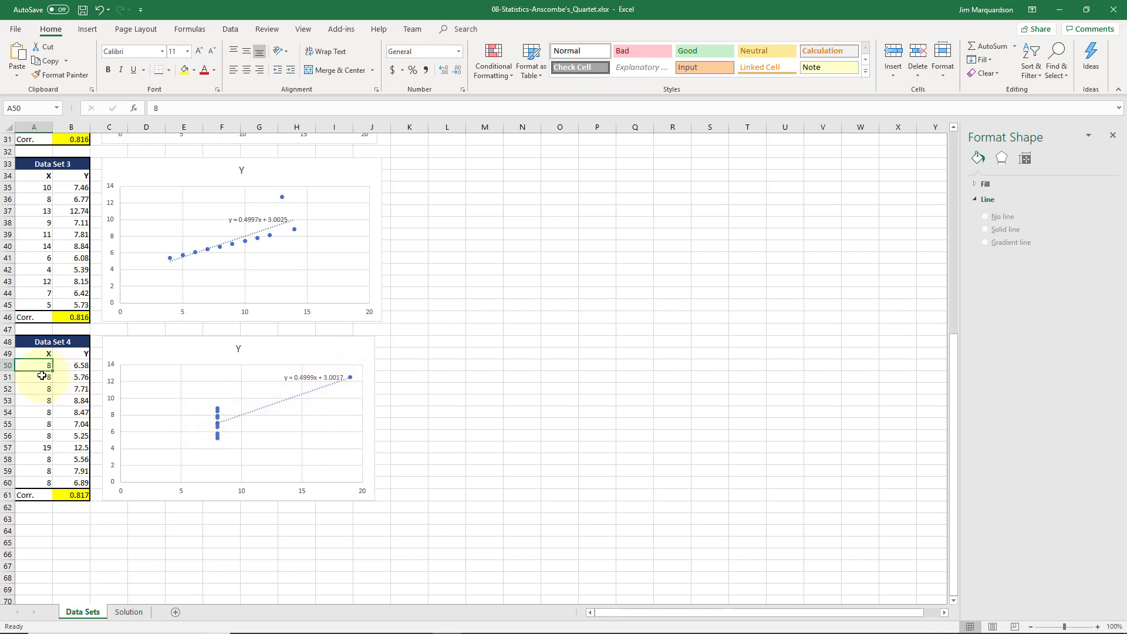
left_click(39, 447)
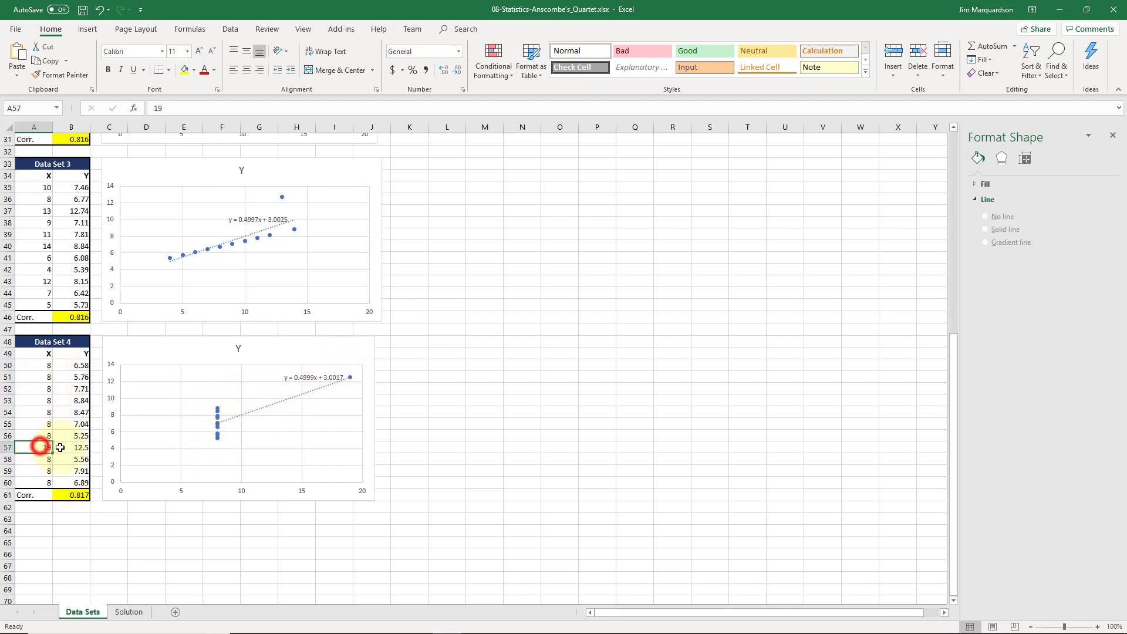
left_click_drag(40, 447, 64, 447)
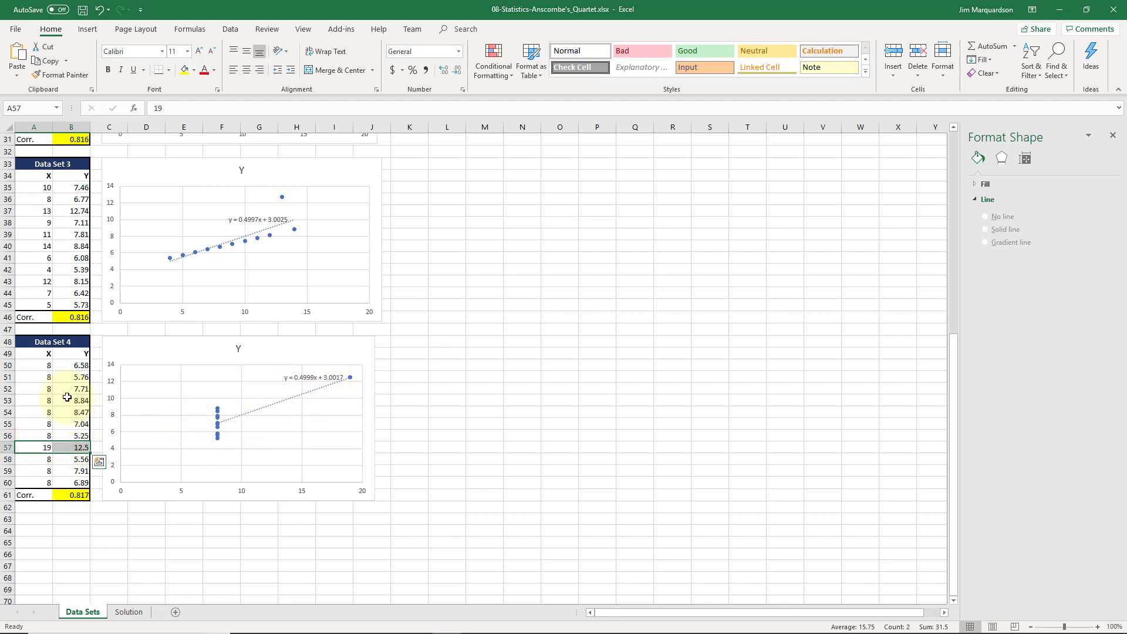
left_click(70, 377)
scroll(72, 376, "up", 8)
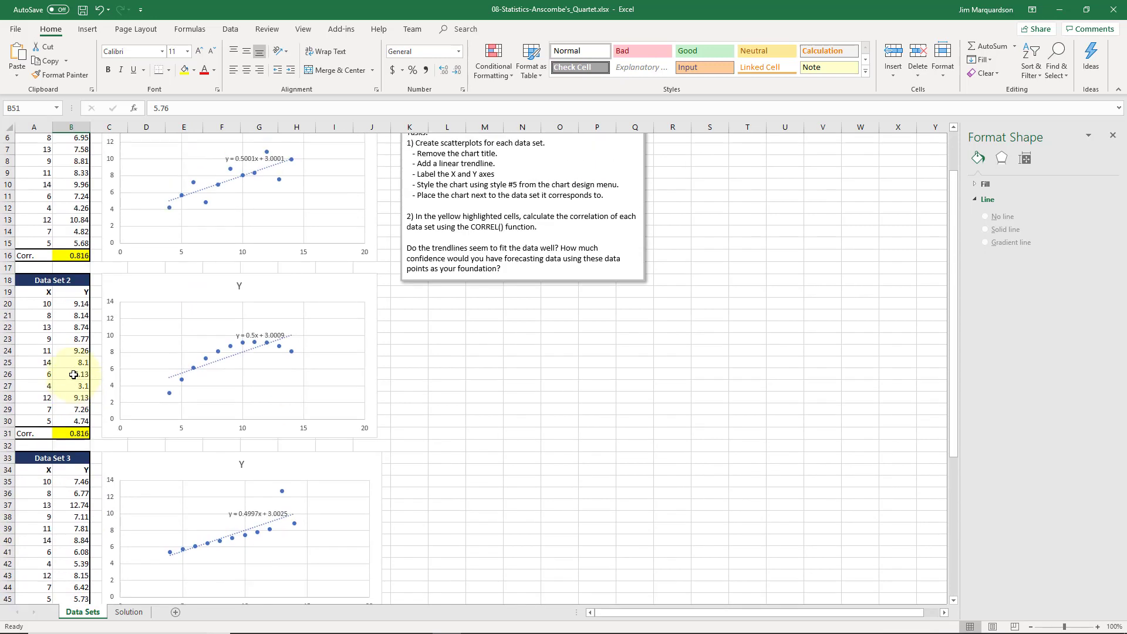
scroll(73, 374, "up", 2)
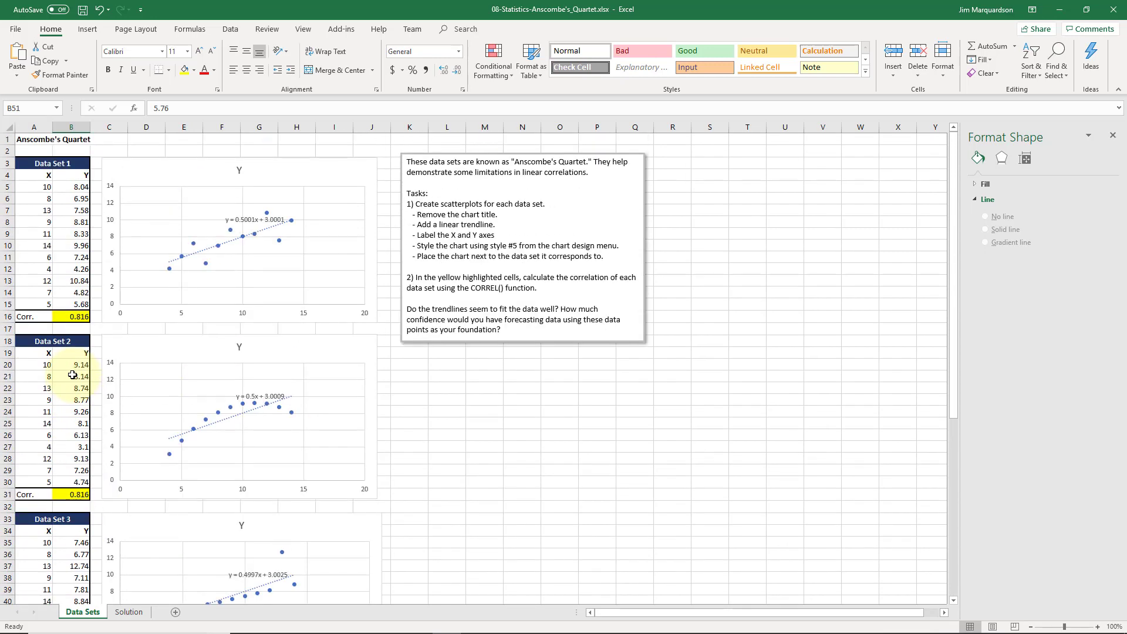